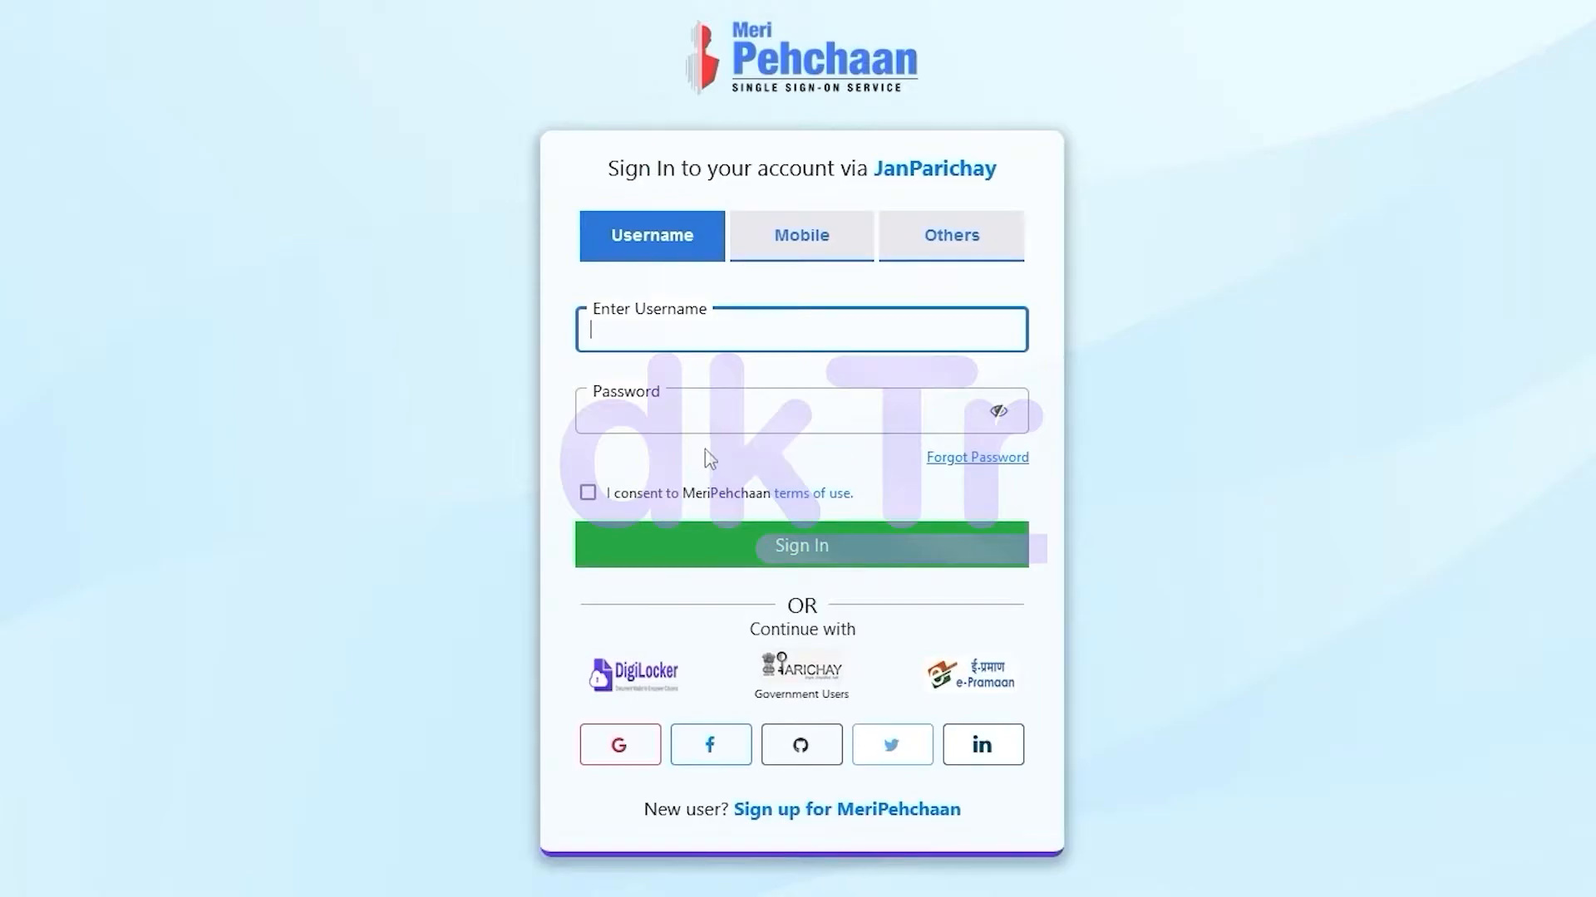
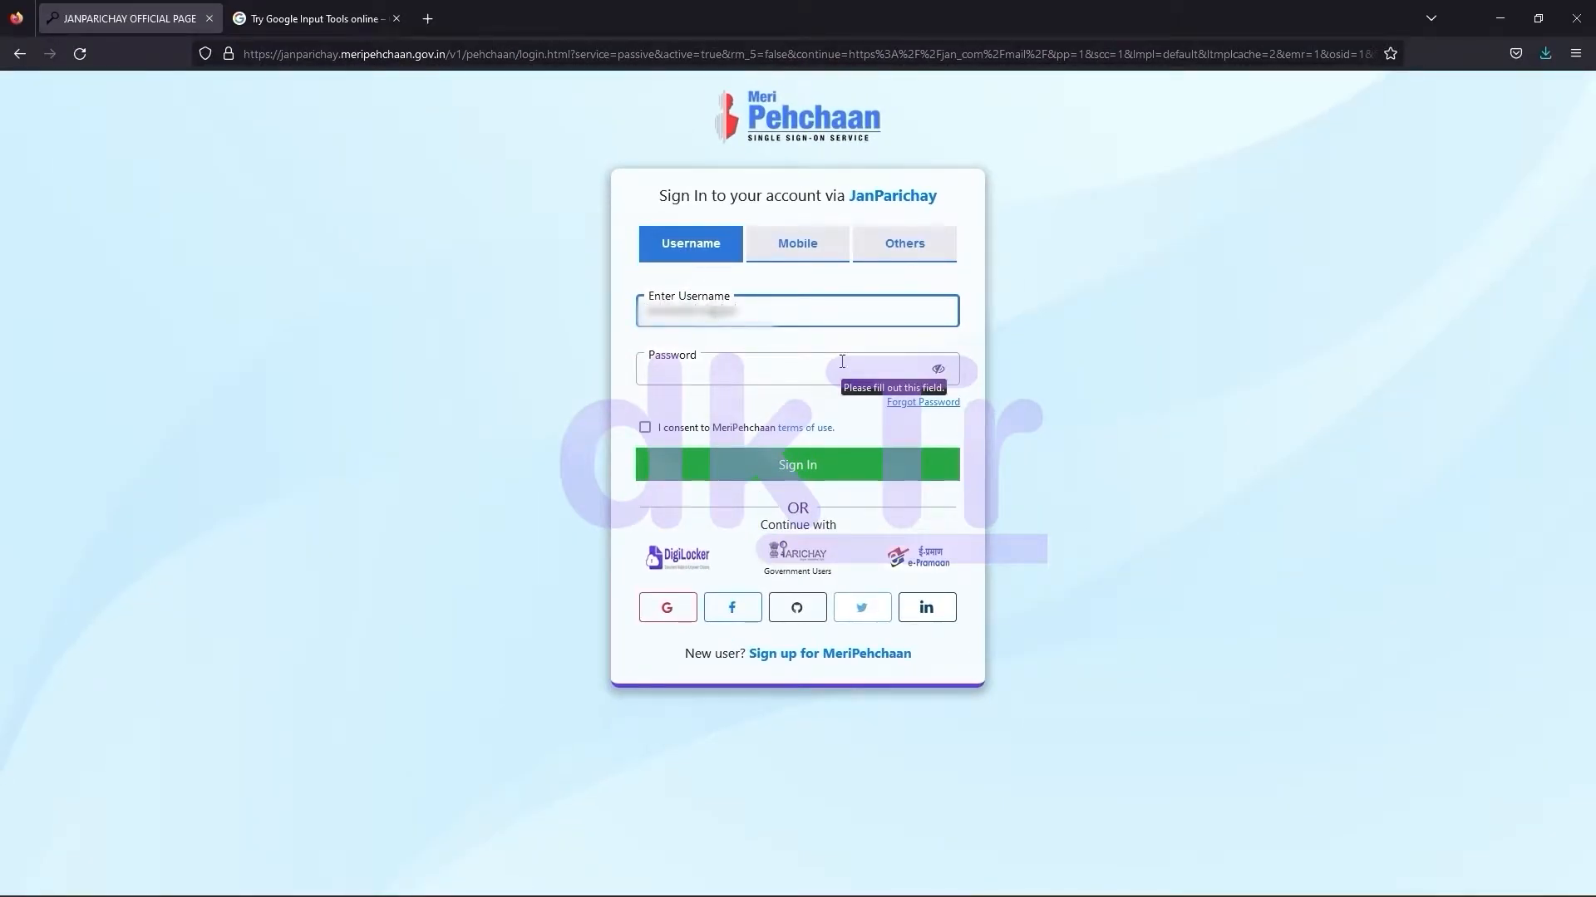
Sign in to MeriPehchaan with the account username and password, accepting the terms of use
{"action": "key", "text": "Tab"}
{"action": "type", "text": "a"}
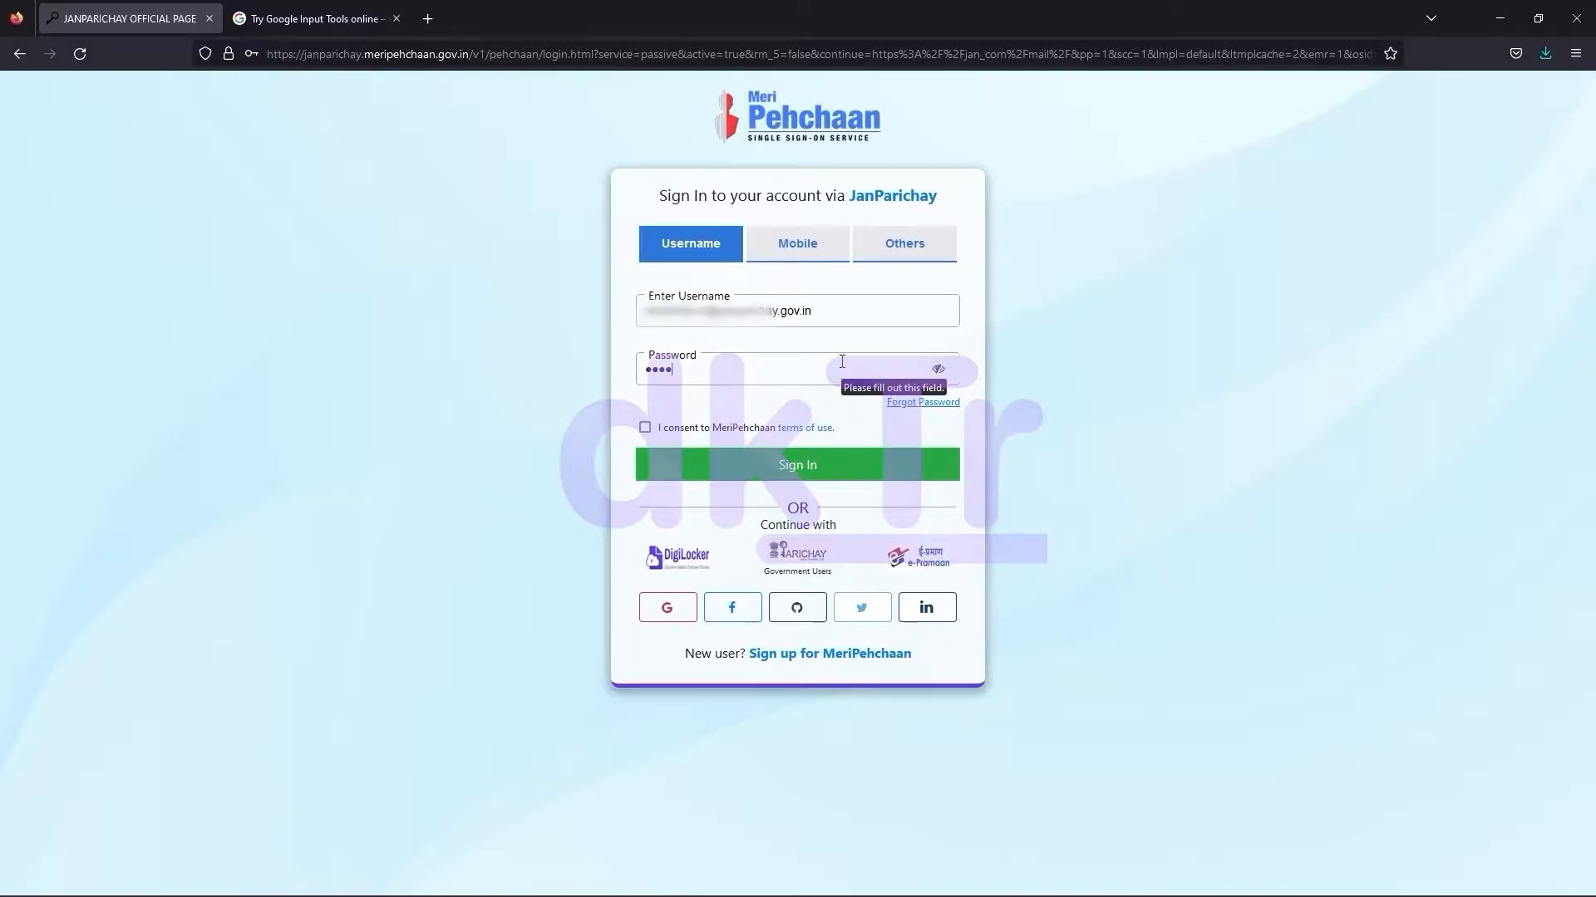
{"action": "type", "text": "****"}
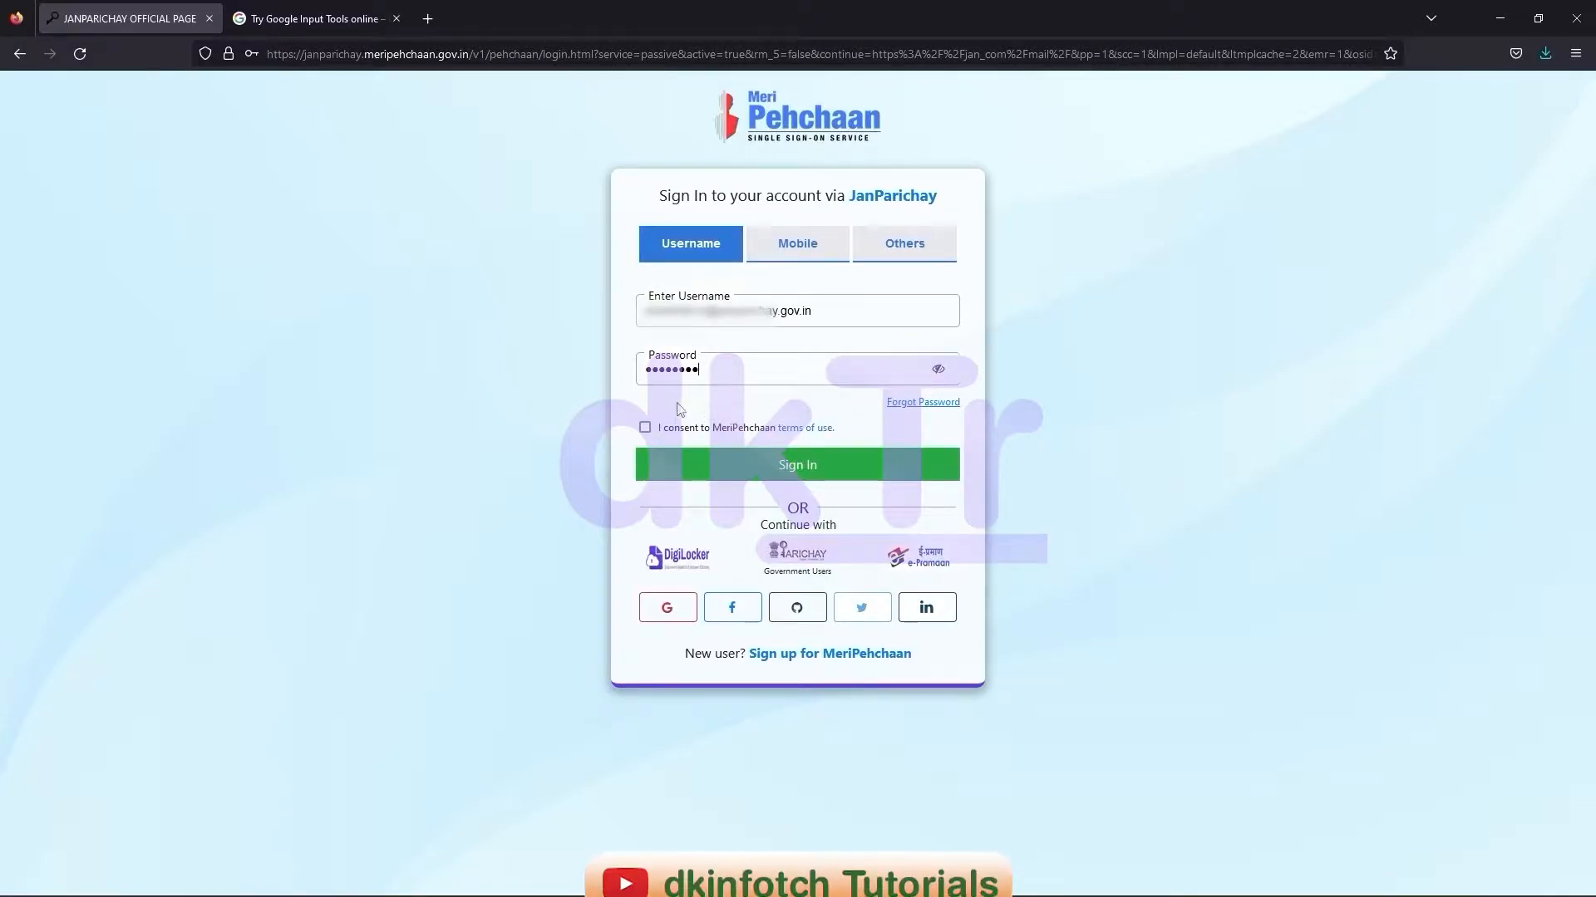
{"action": "left_click", "coordinate": [645, 428]}
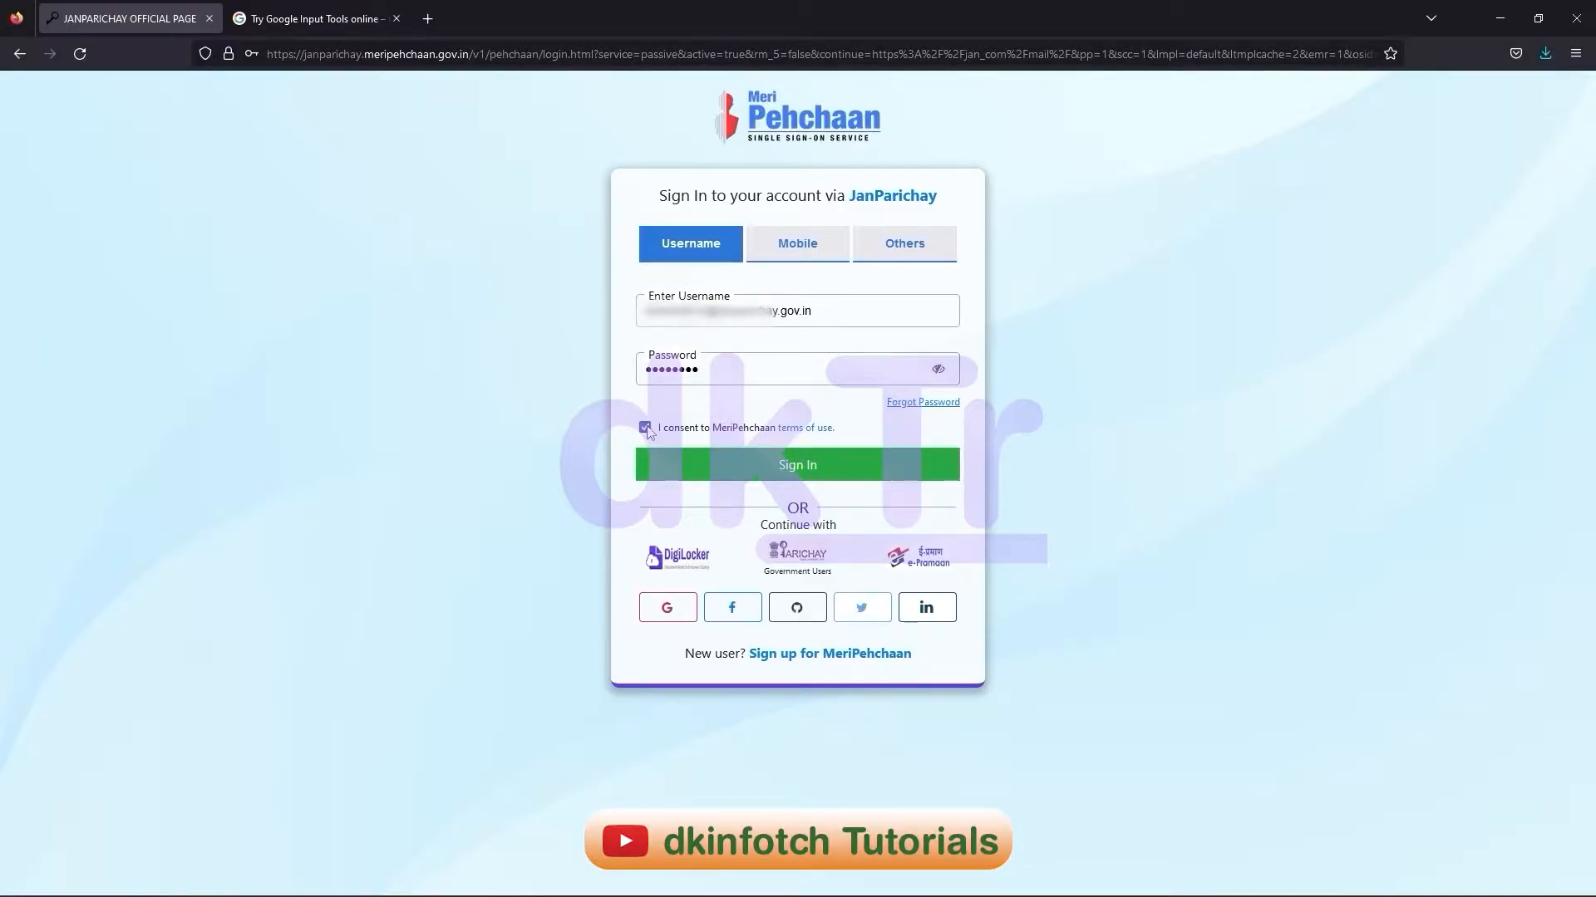
{"action": "left_click", "coordinate": [805, 478]}
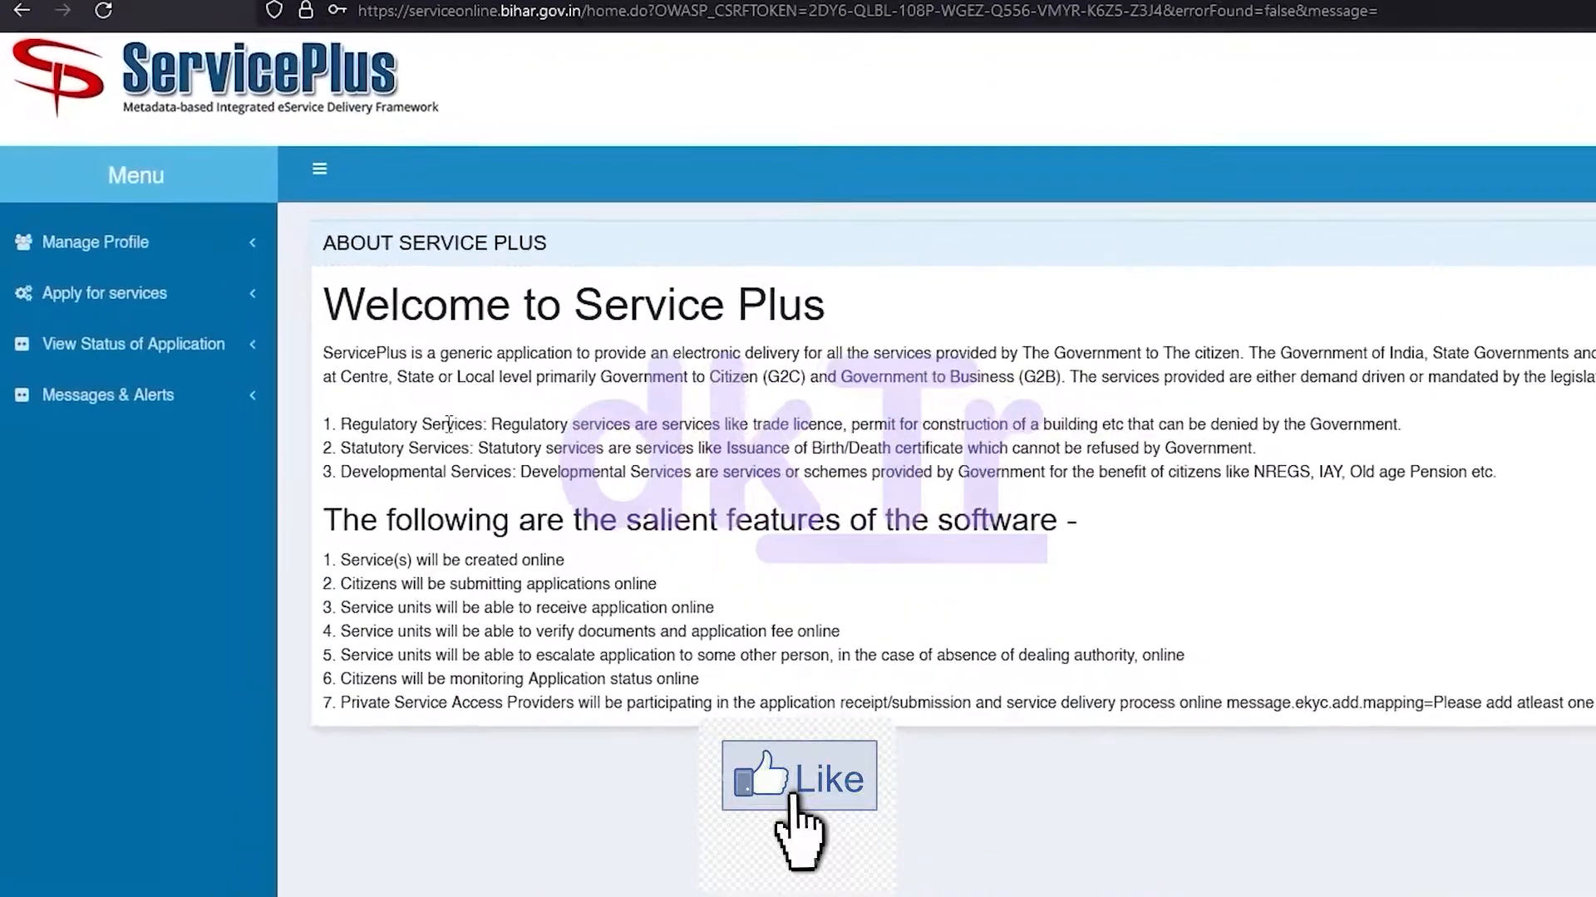
Filter all available services by 'inc' and choose Issuance of Income Certificate at RO level
{"action": "left_click", "coordinate": [226, 324]}
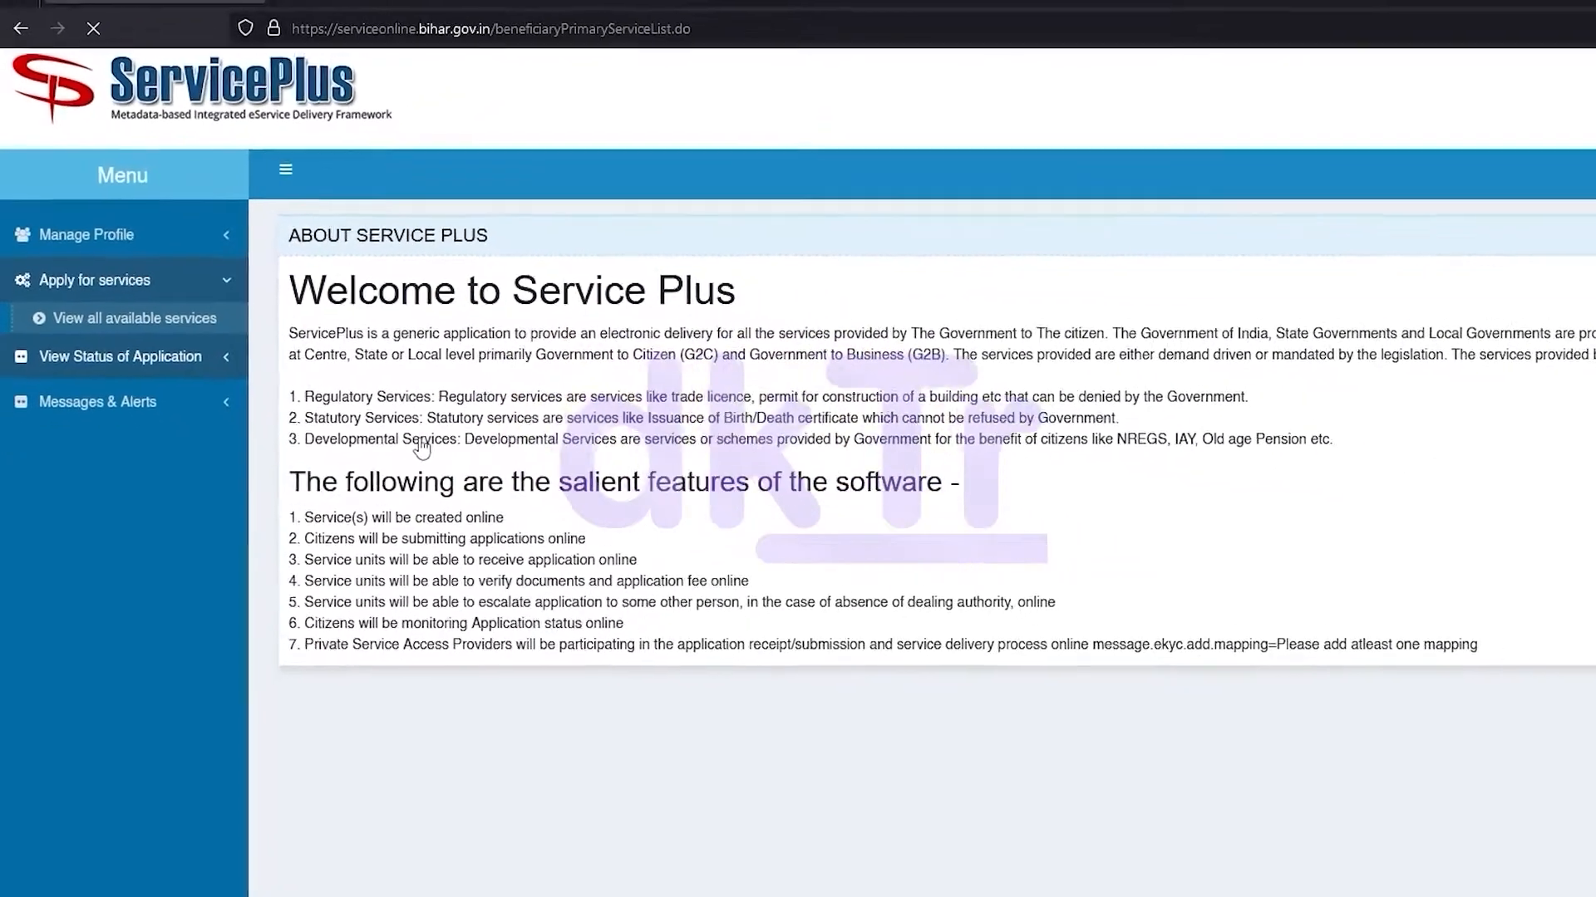
{"action": "left_click", "coordinate": [189, 356]}
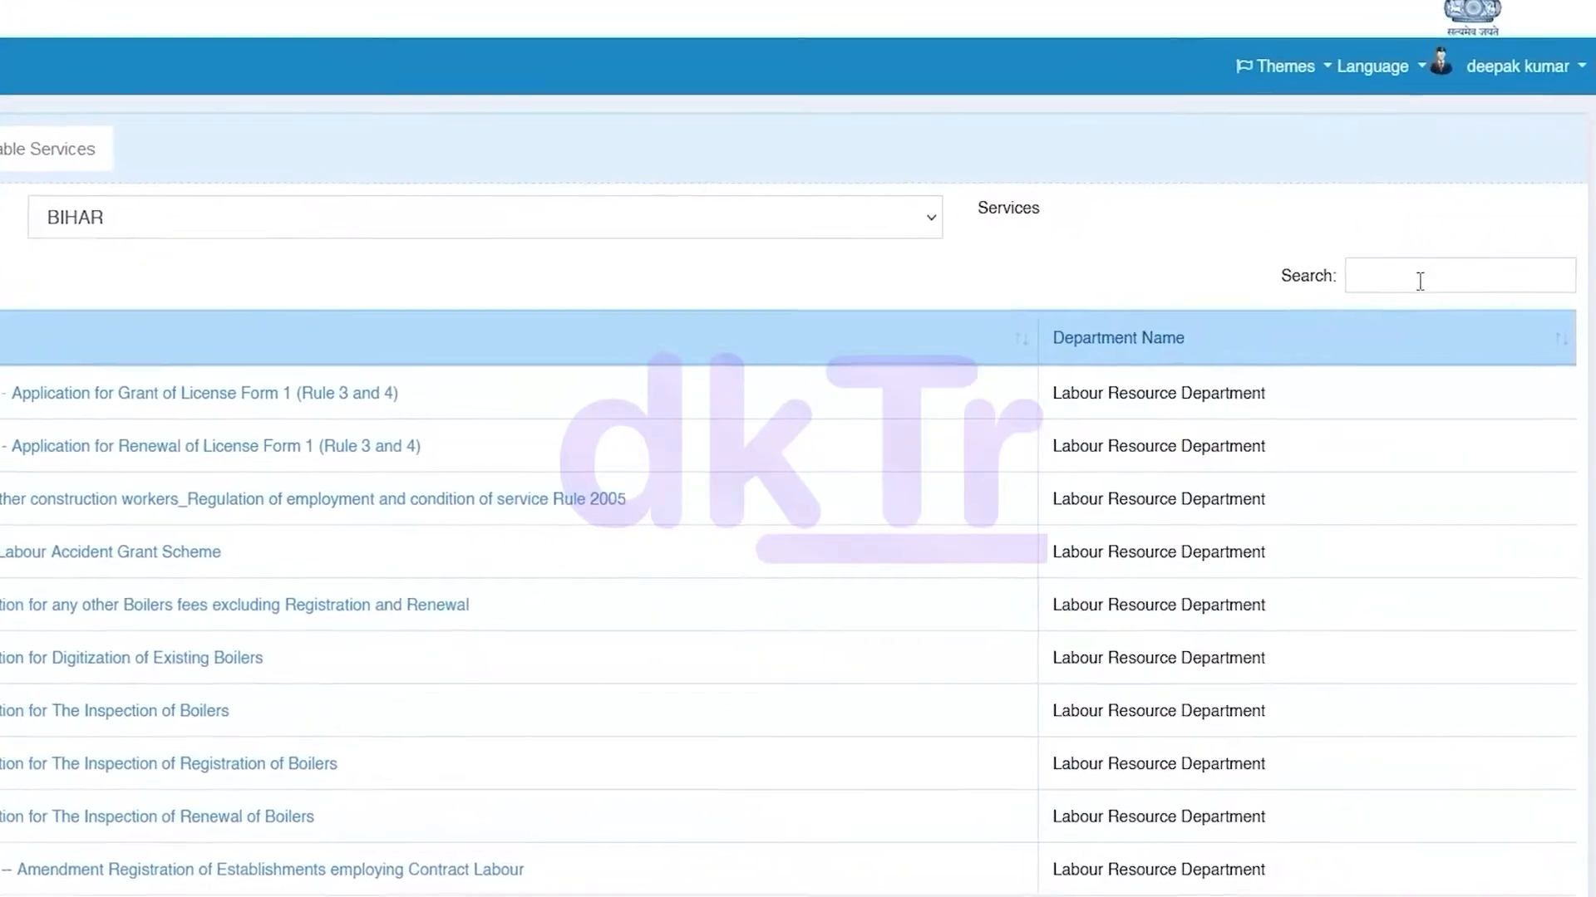
{"action": "left_click", "coordinate": [1462, 328]}
{"action": "type", "text": "inc"}
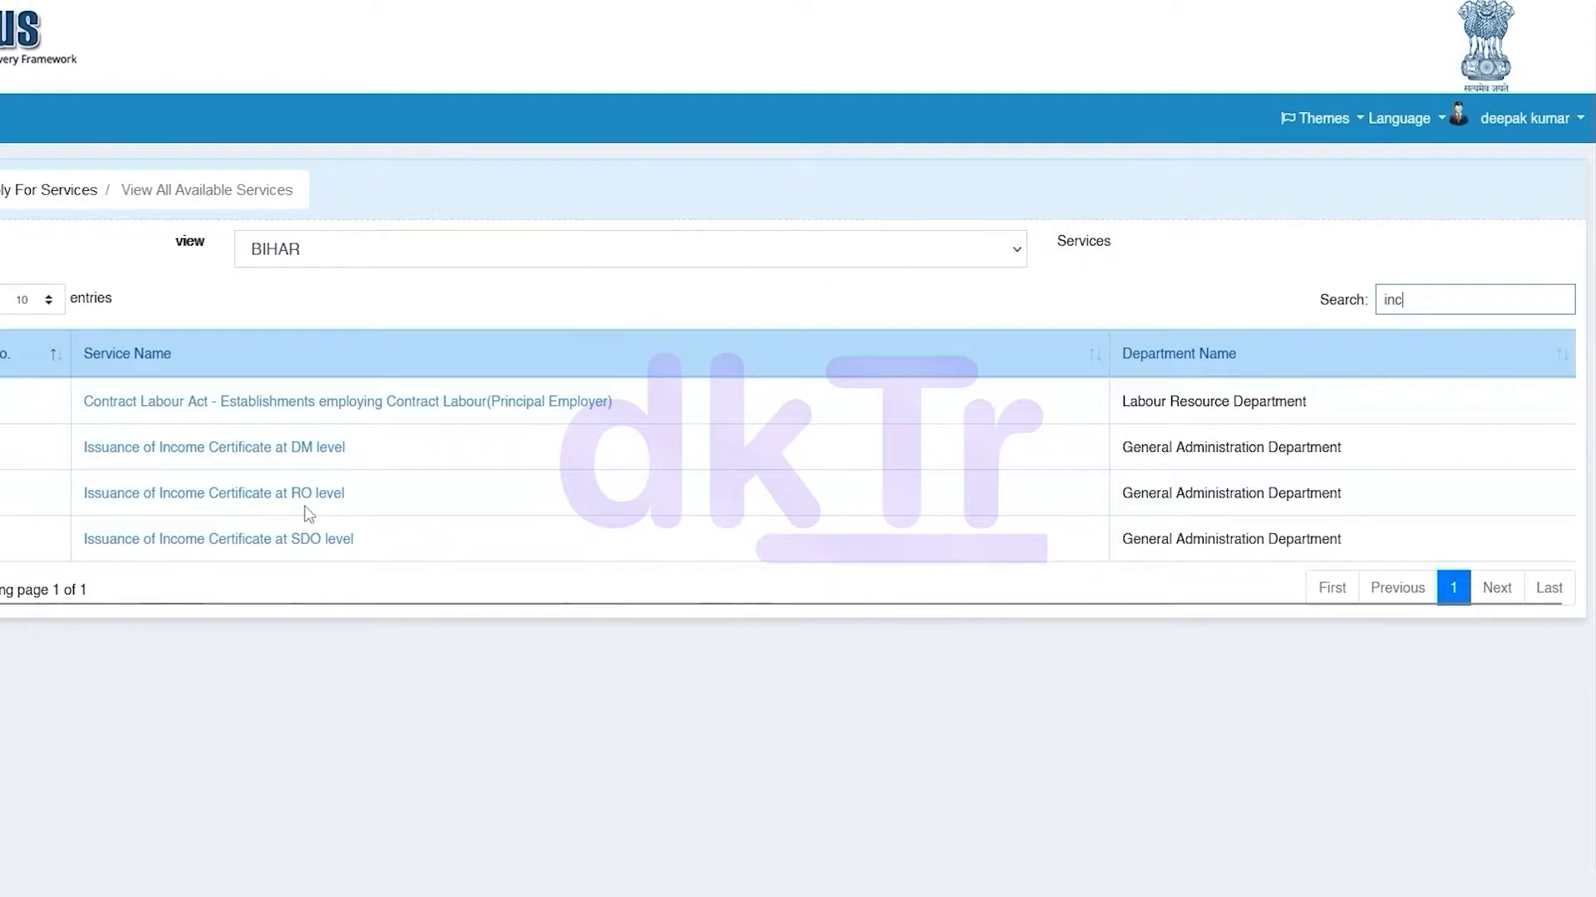
{"action": "left_click", "coordinate": [279, 494]}
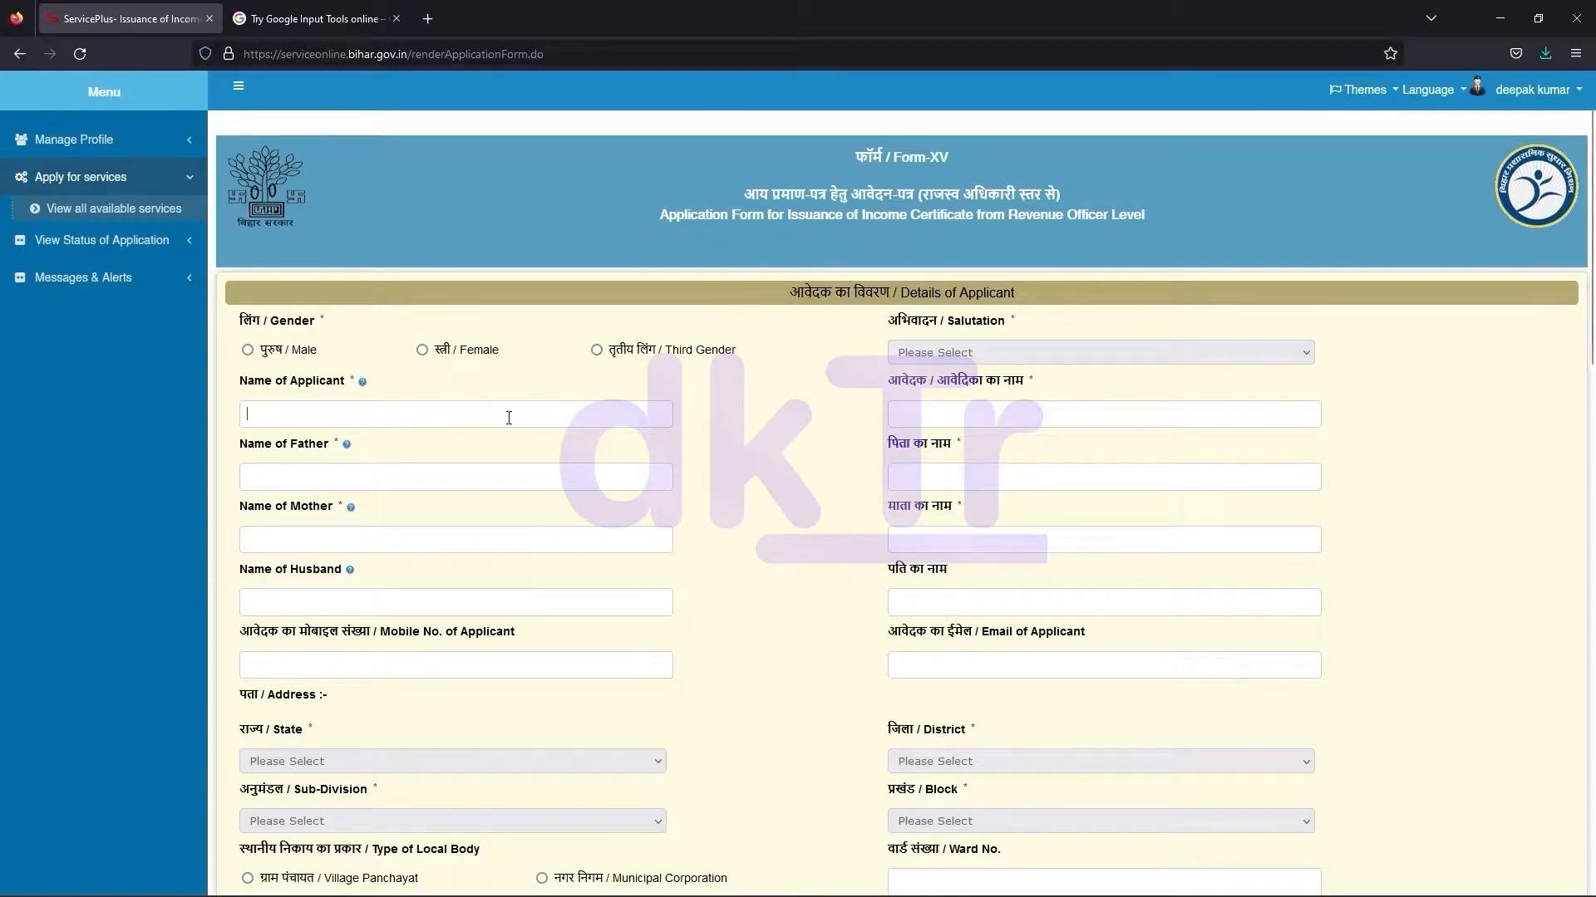
Once Form-XV has loaded, put the cursor in the Hindi applicant-name field
{"action": "left_click", "coordinate": [943, 415]}
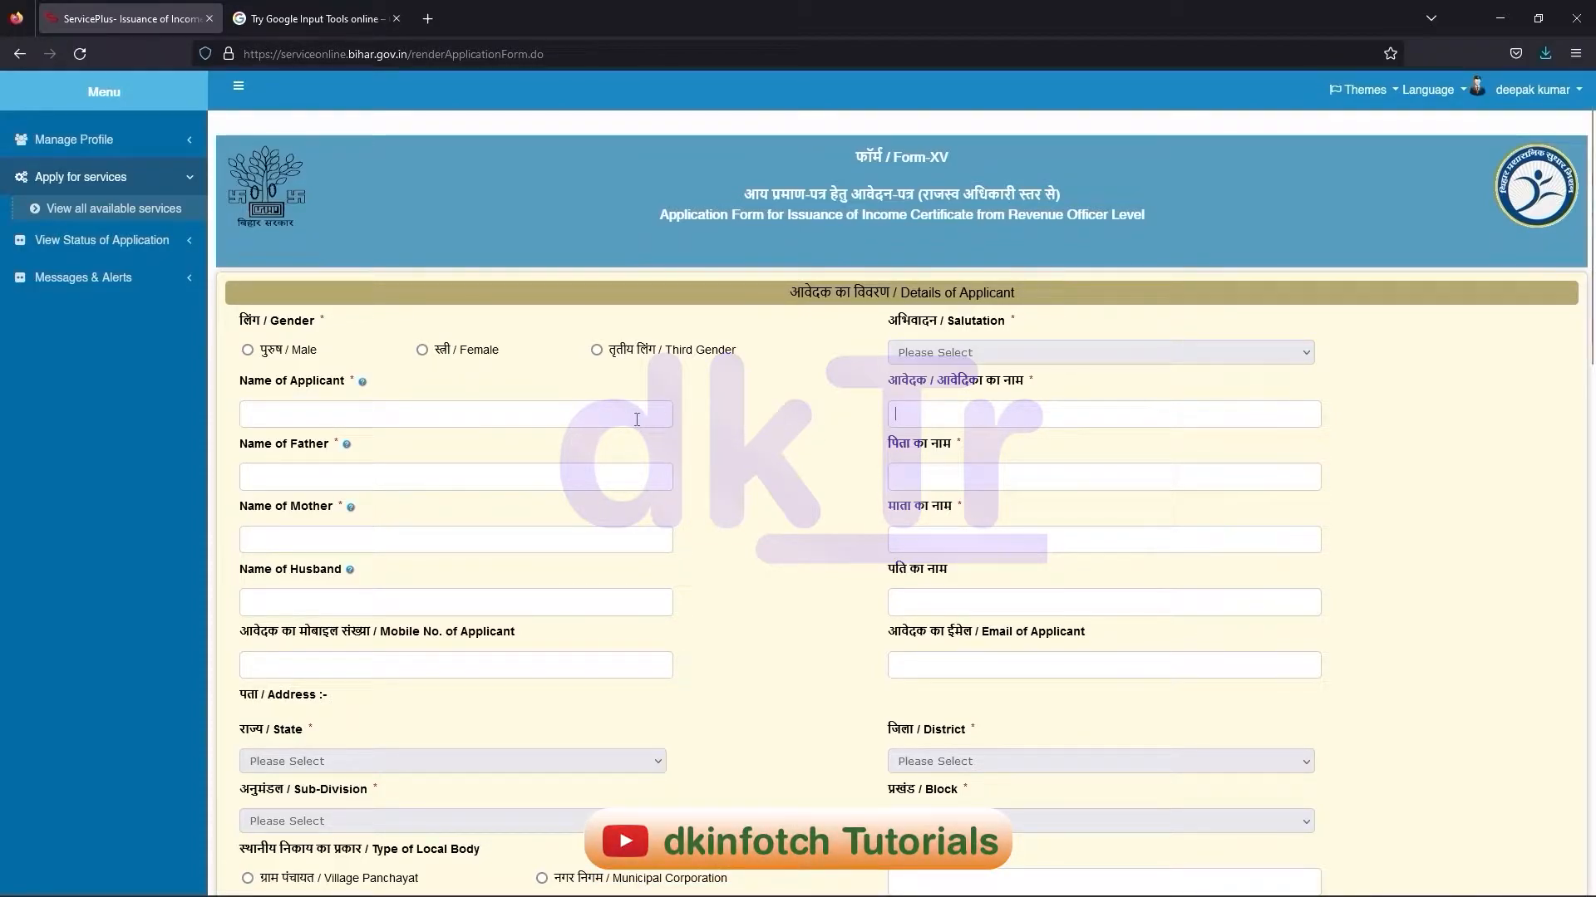
In Google Input Tools, set Hindi, transliterate the applicant's name with suggestion 2 and select it
{"action": "left_click", "coordinate": [306, 19]}
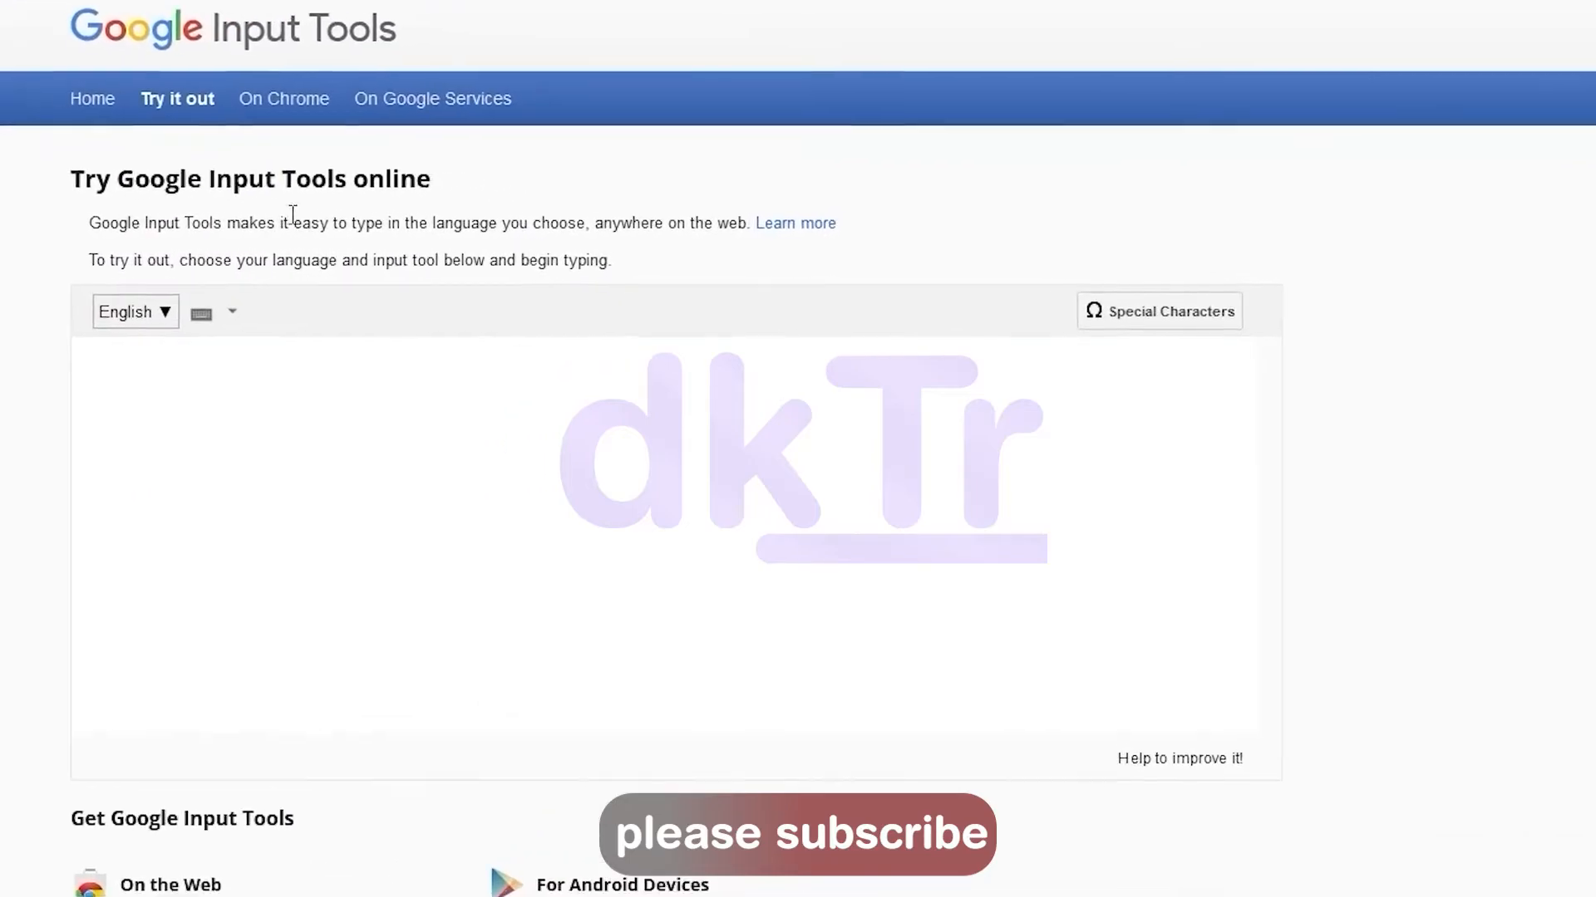
{"action": "left_click", "coordinate": [152, 328]}
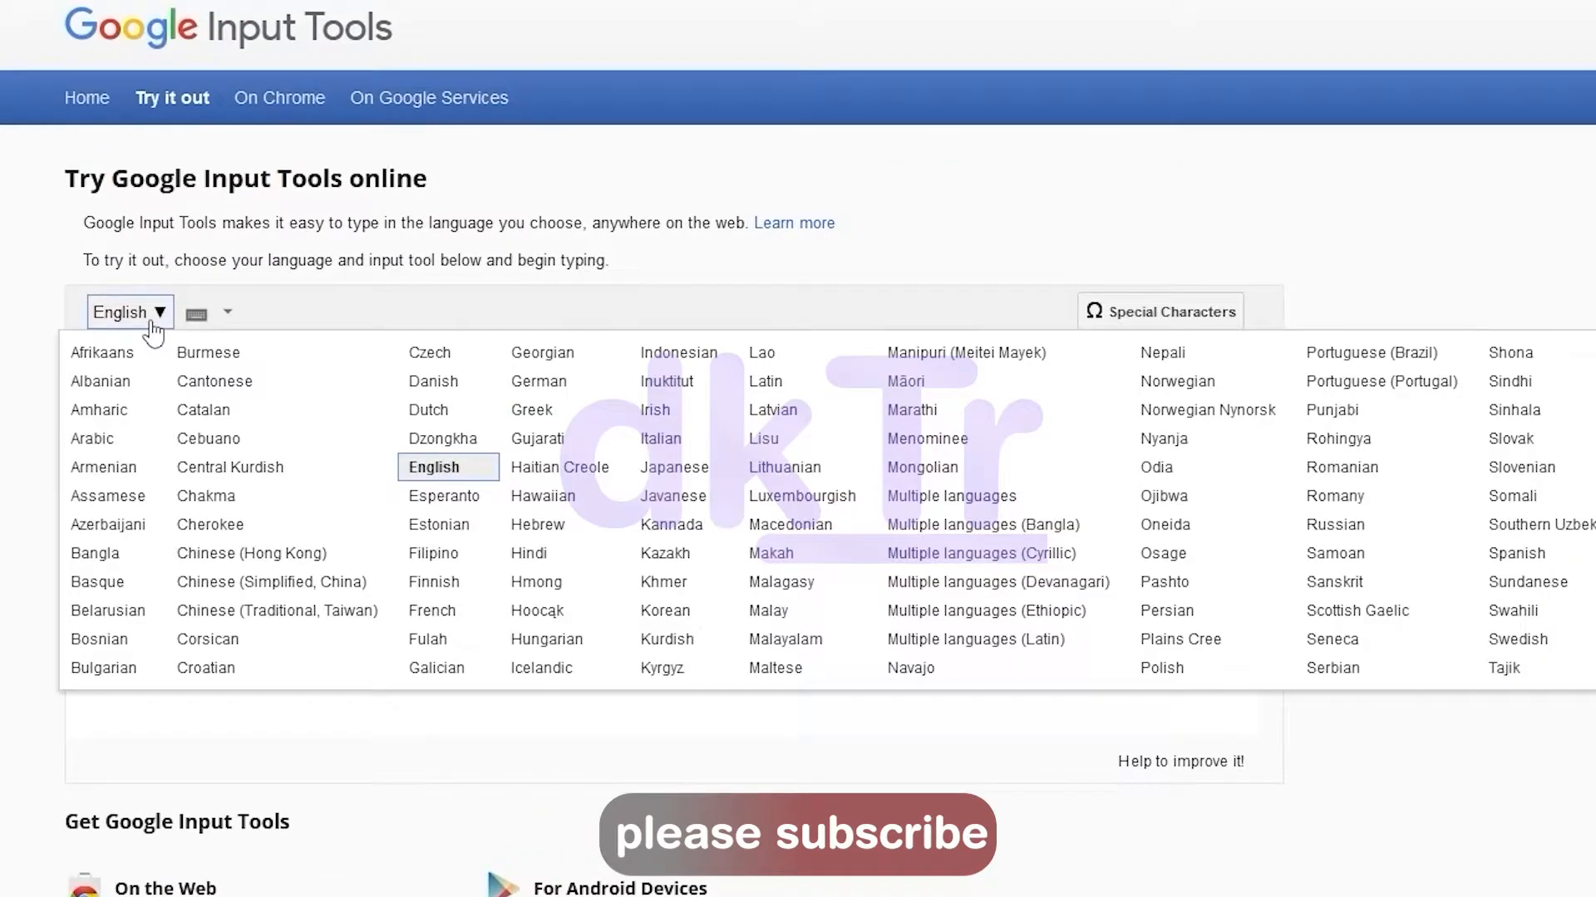
{"action": "left_click", "coordinate": [540, 563]}
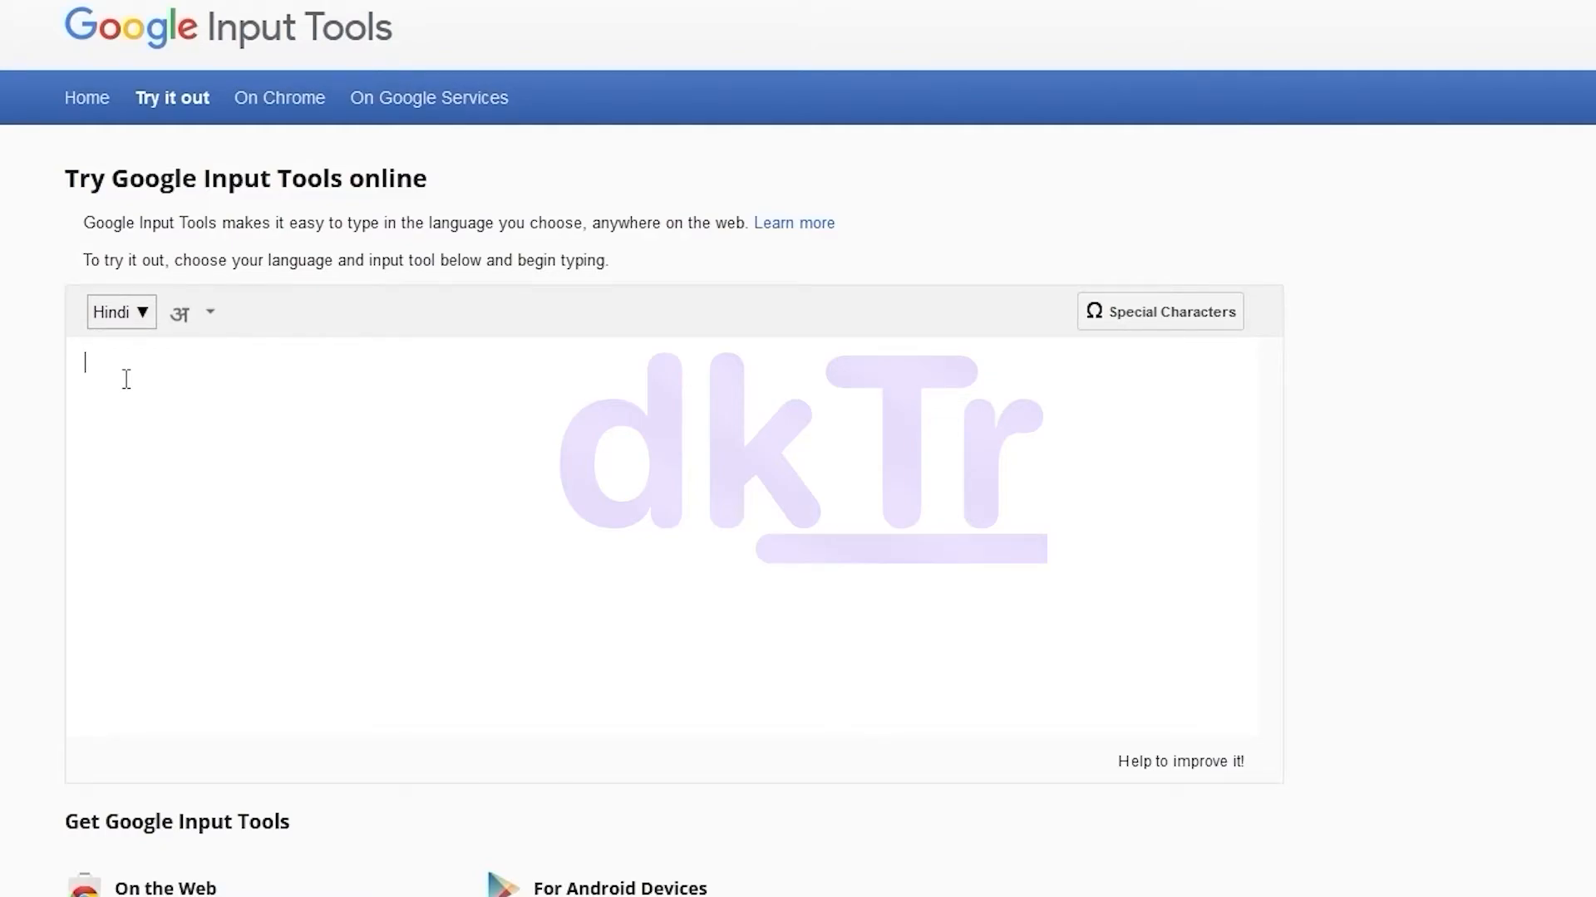
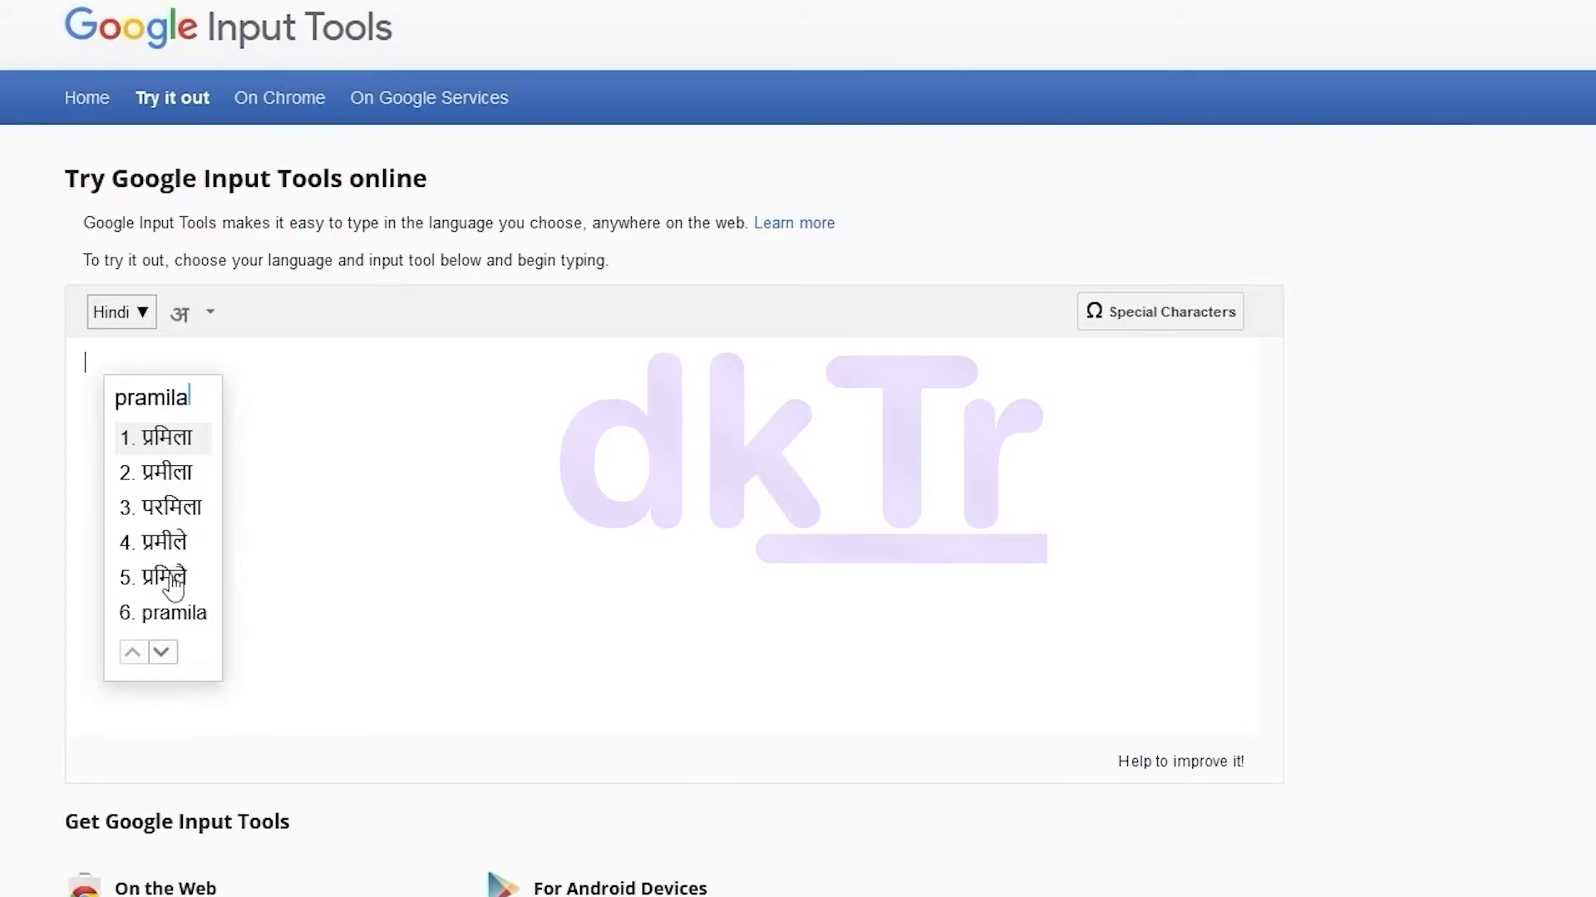
{"action": "left_click", "coordinate": [178, 471]}
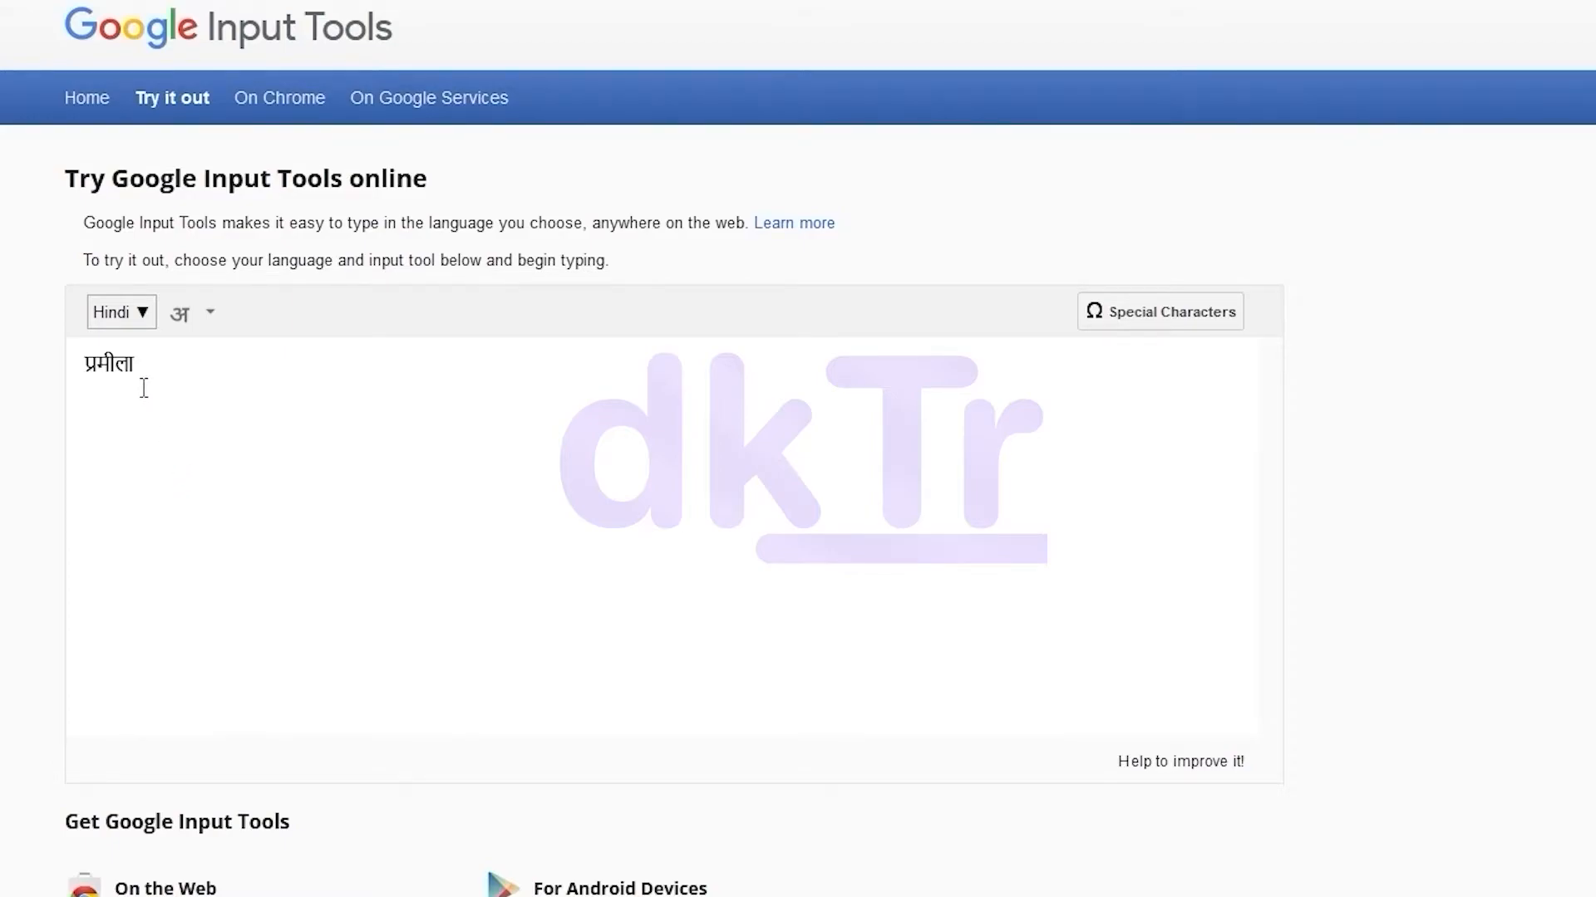
{"action": "left_click_drag", "start_coordinate": [122, 378], "coordinate": [79, 374]}
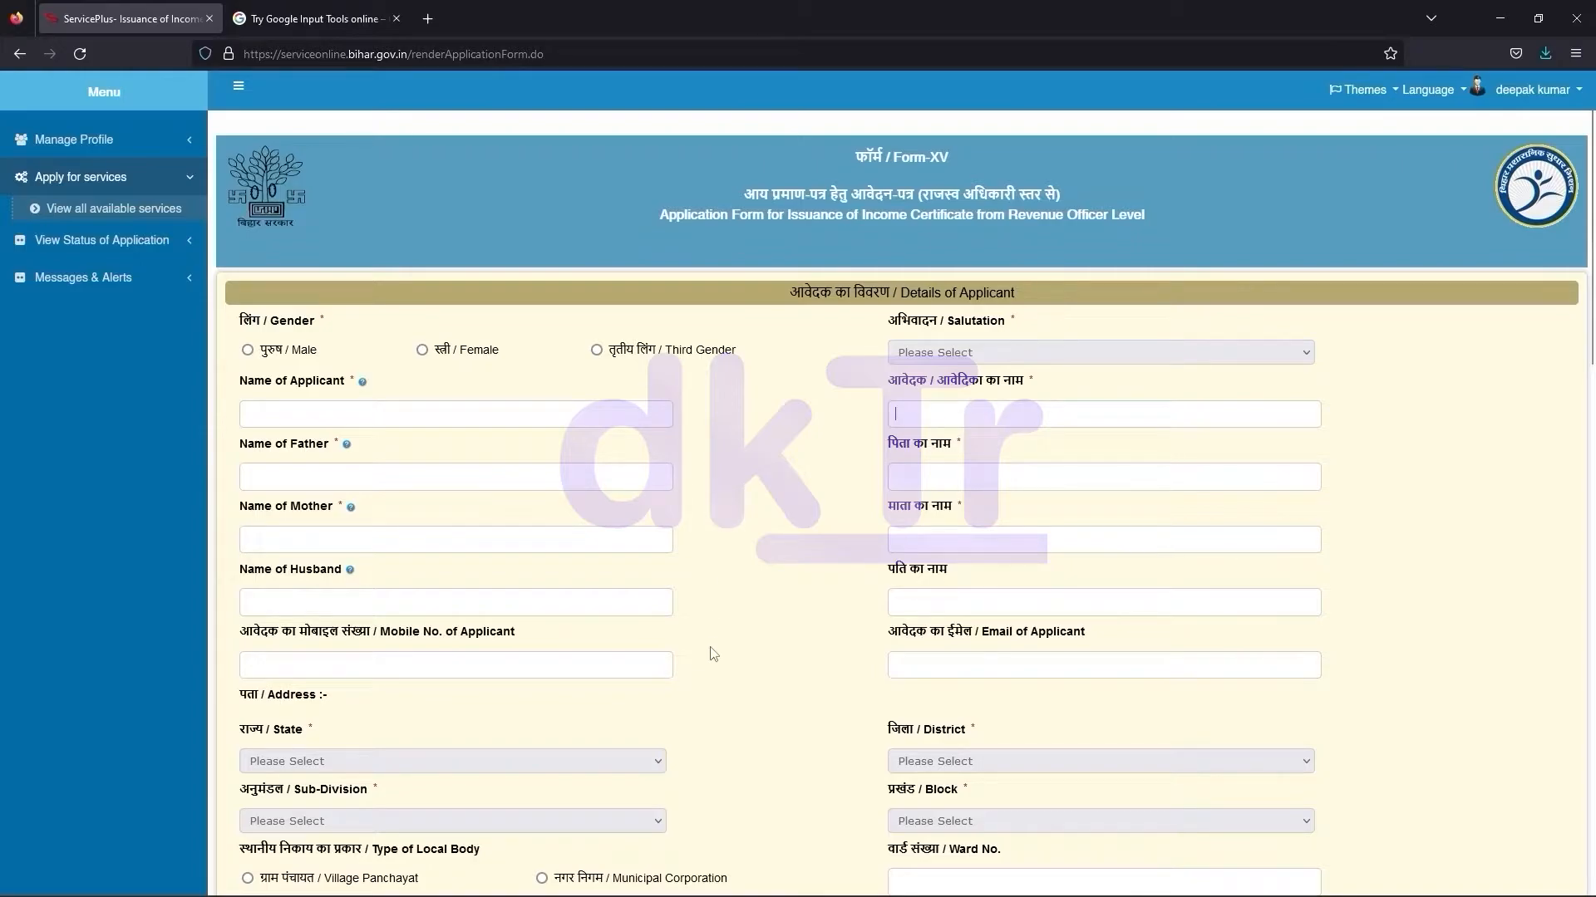
Enter the applicant's, father's, mother's and husband's names in the English name fields
{"action": "left_click", "coordinate": [523, 413]}
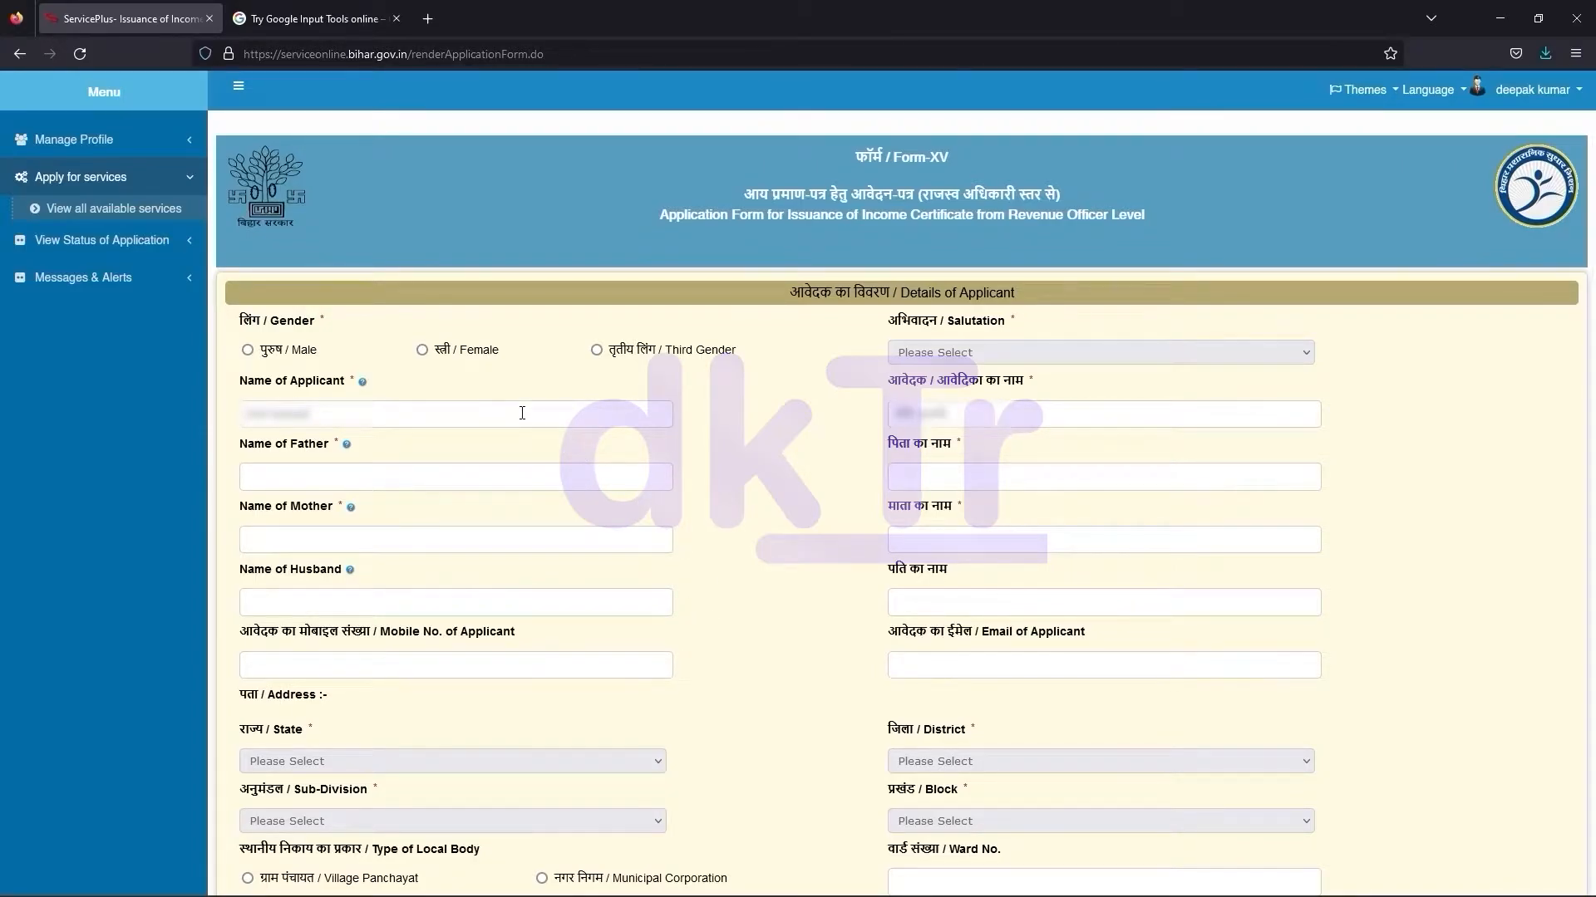
{"action": "scroll", "coordinate": [597, 349], "scroll_direction": "down", "scroll_amount": 2}
{"action": "left_click", "coordinate": [384, 314]}
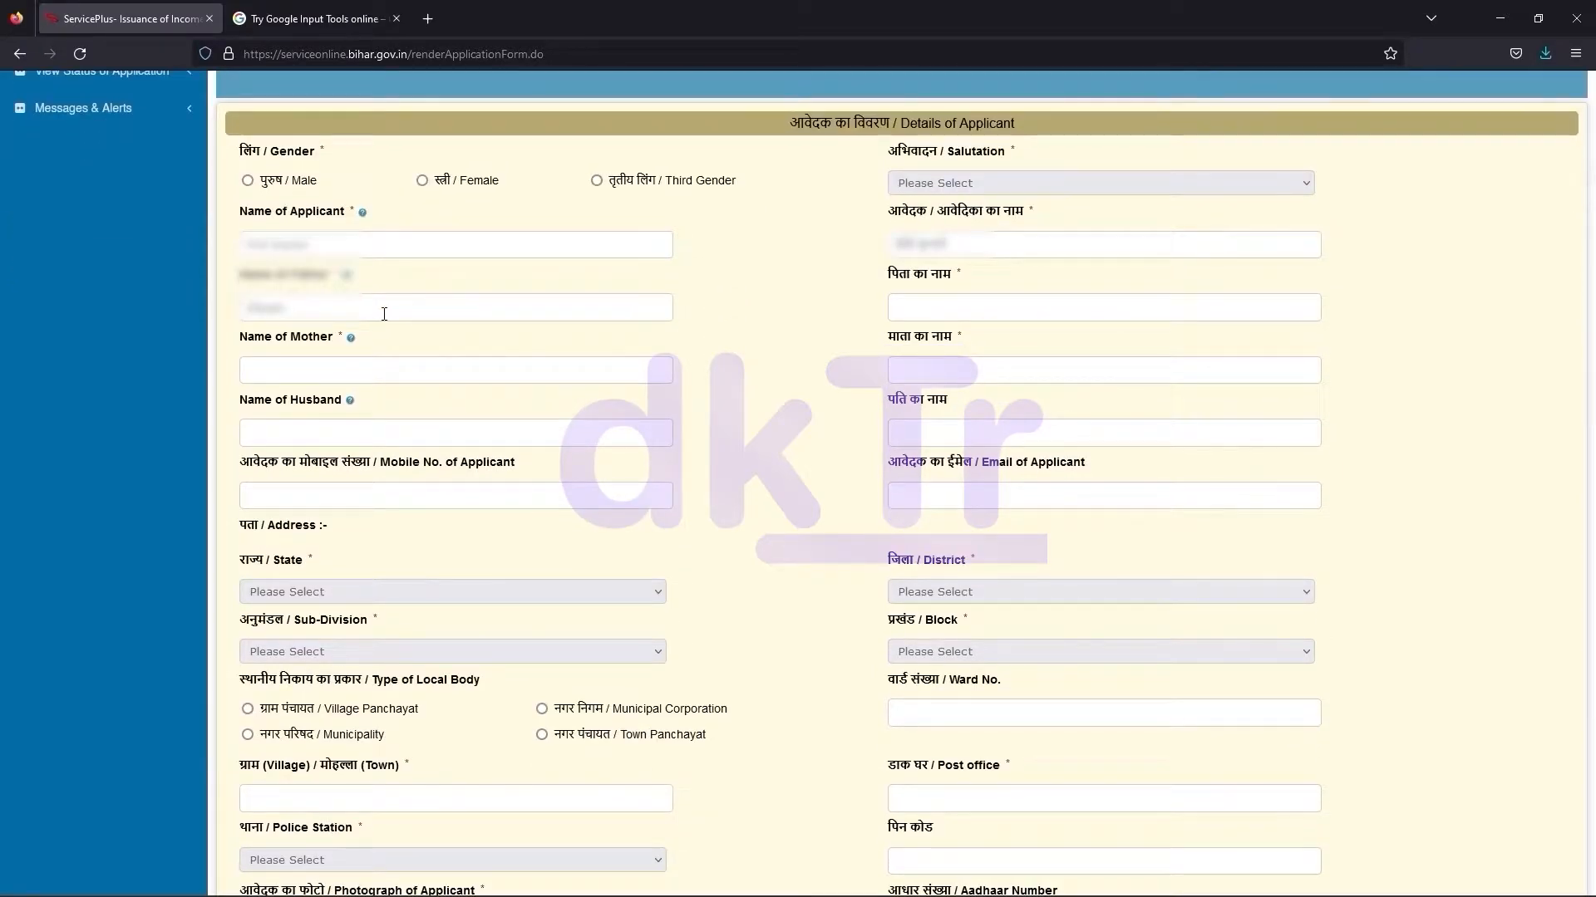
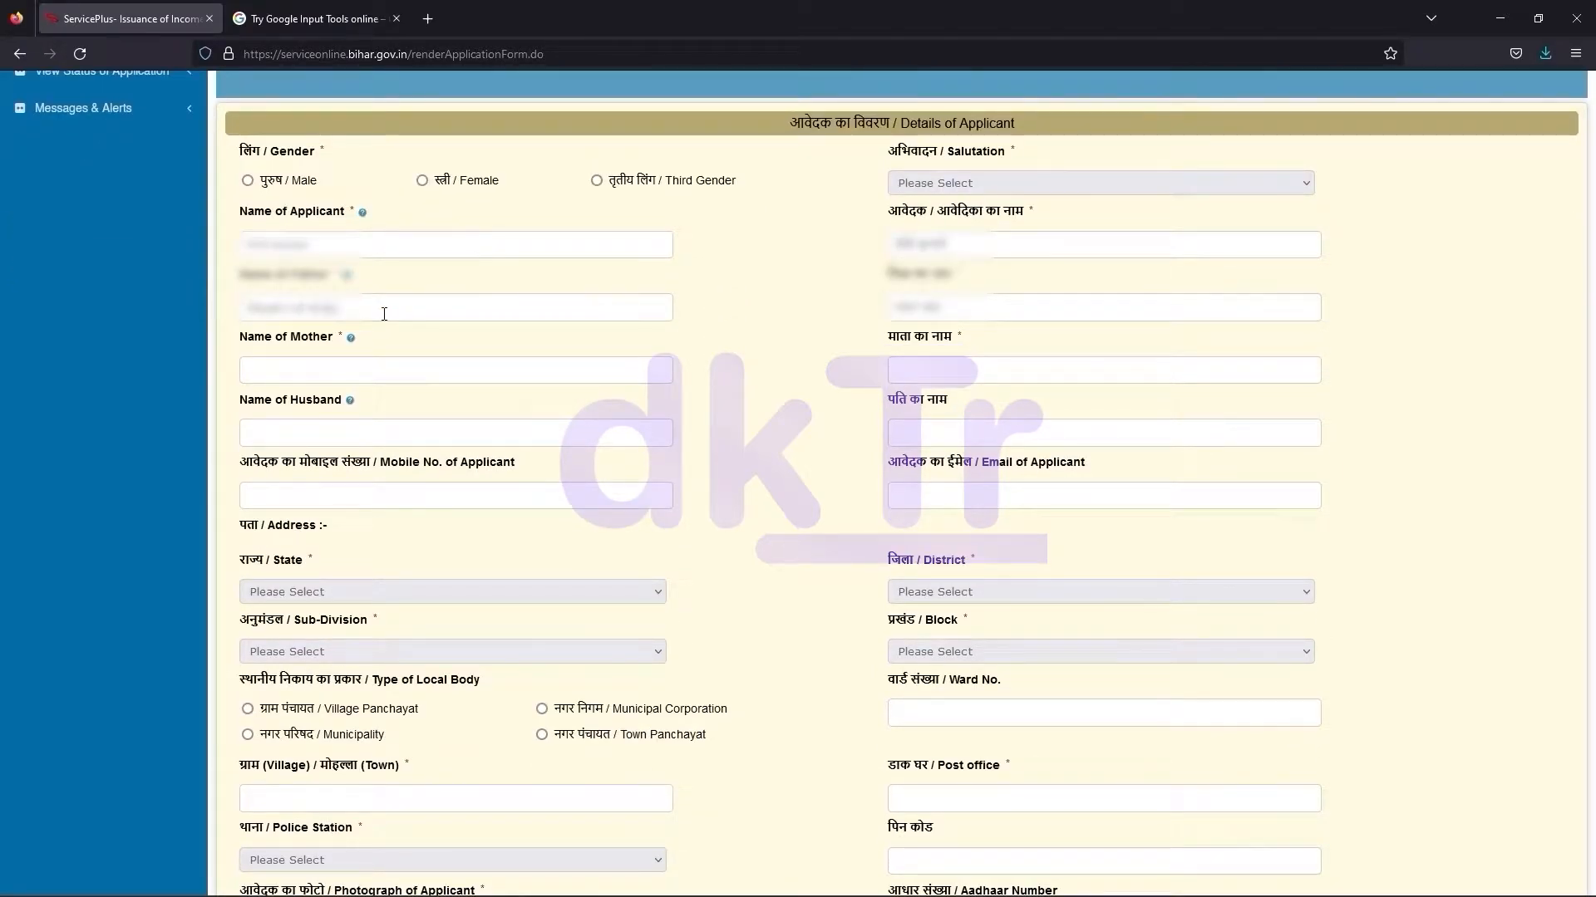
{"action": "key", "text": "Tab"}
{"action": "key", "text": "Tab"}
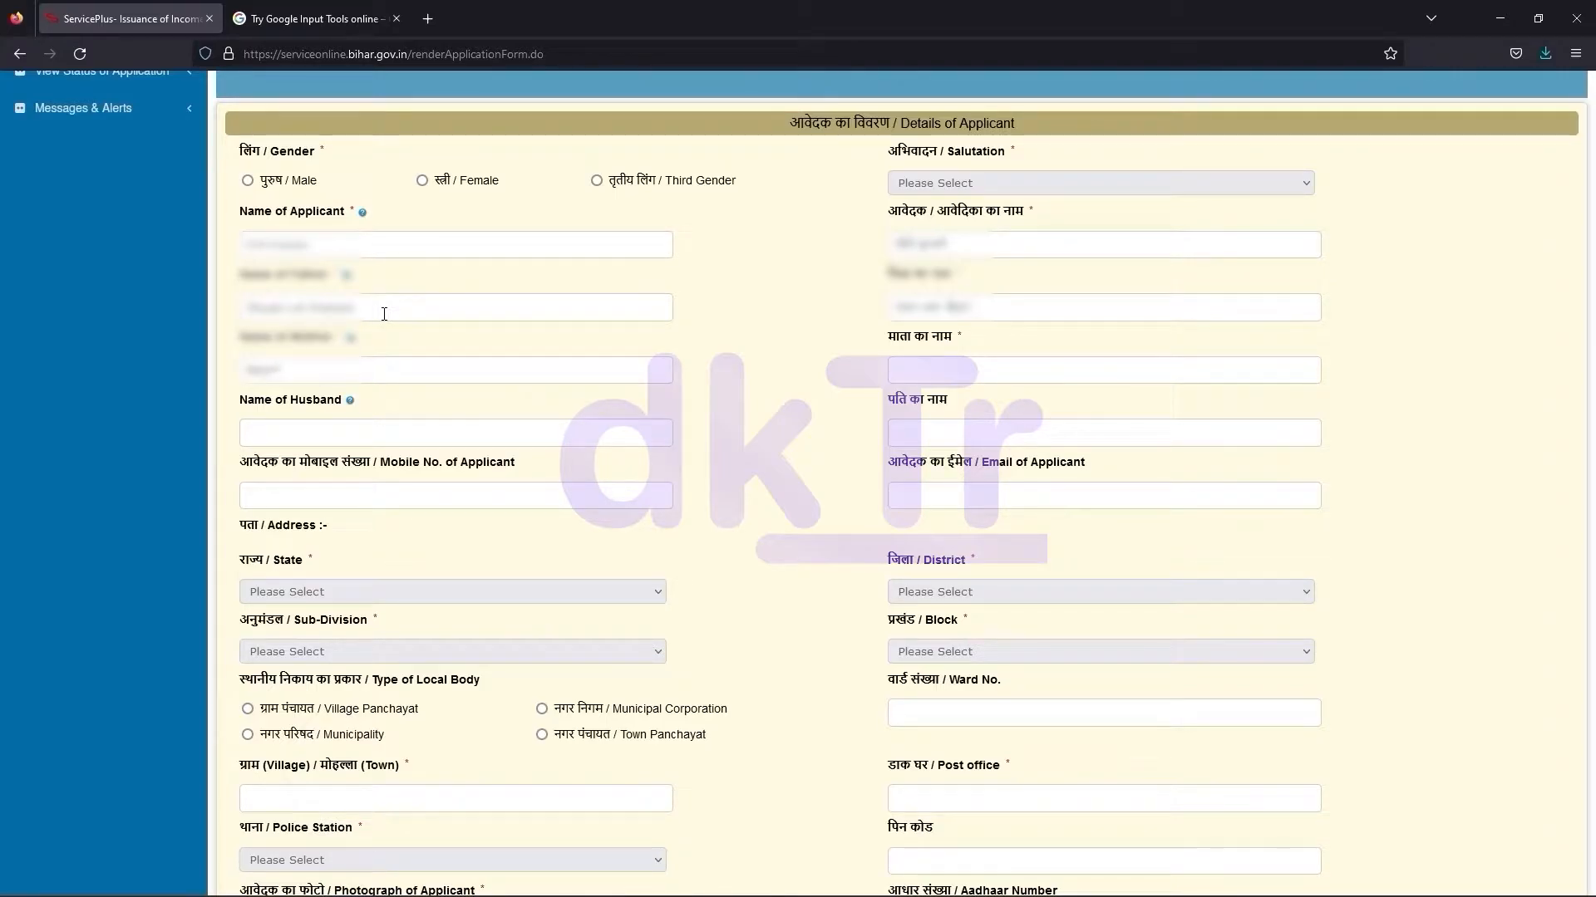
{"action": "key", "text": "Tab"}
{"action": "key", "text": "Tab"}
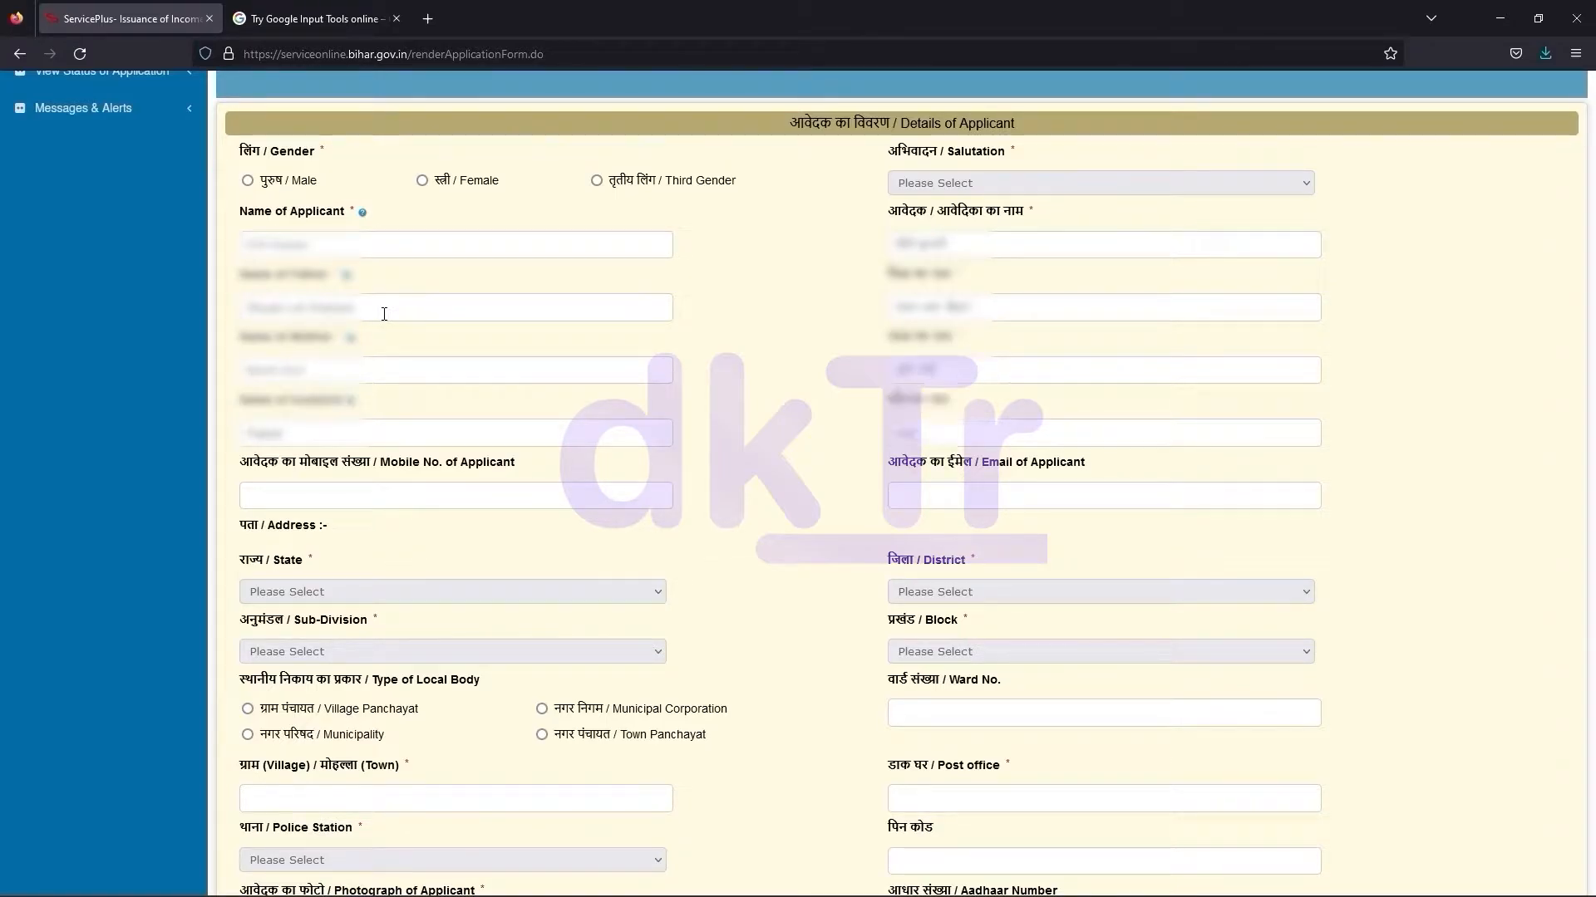
Enter the applicant's mobile number and Gmail address, fixing the mistyped e-mail ending
{"action": "key", "text": "Tab"}
{"action": "key", "text": "Tab"}
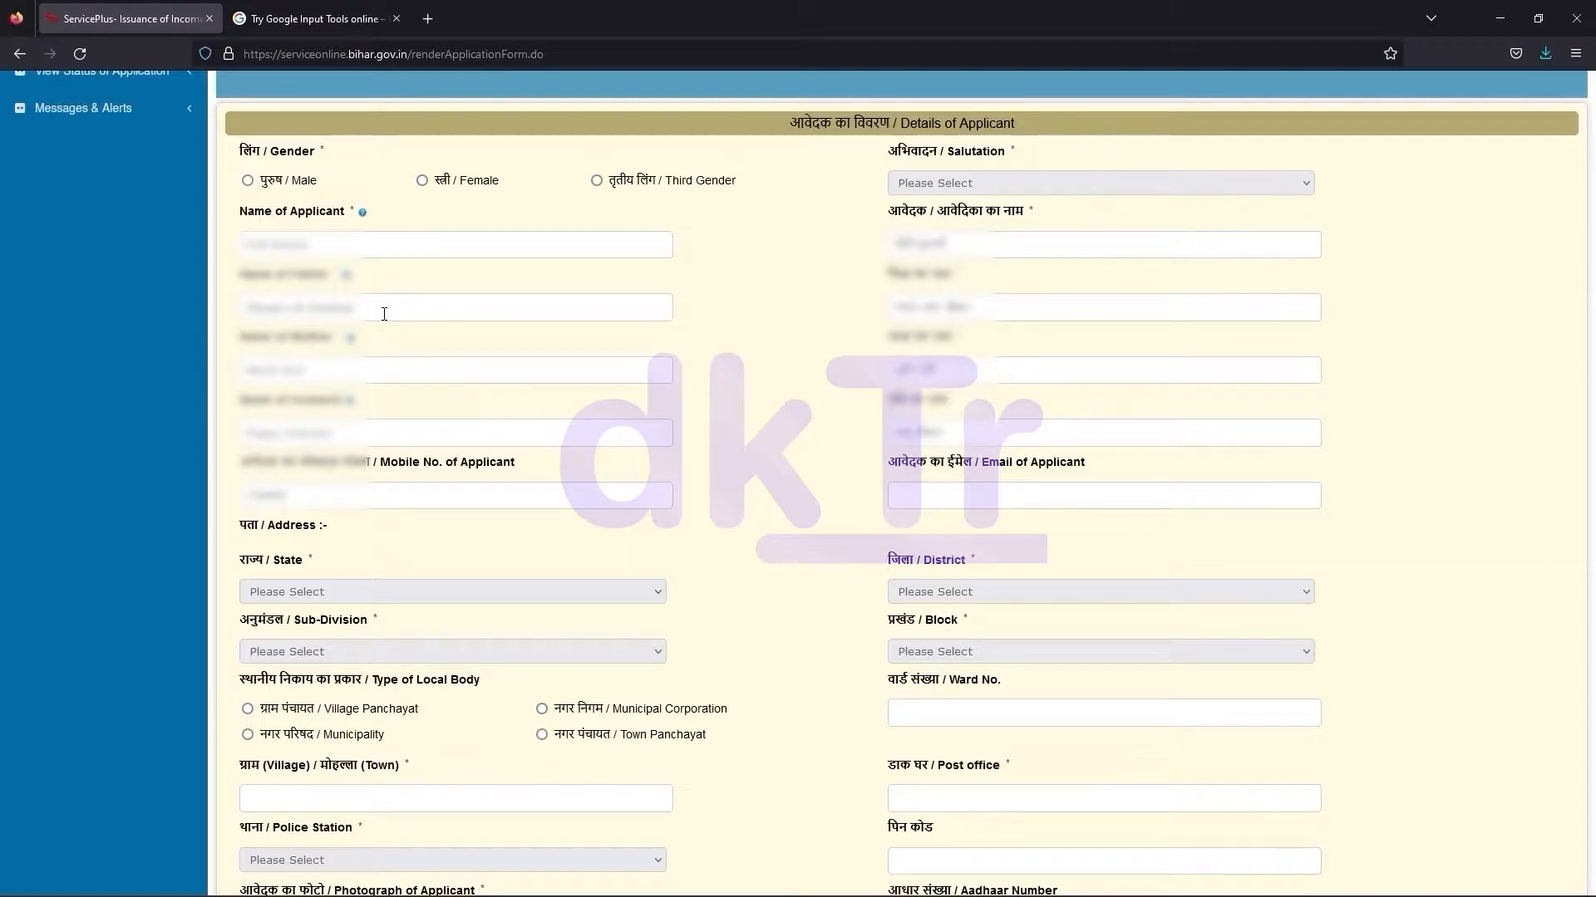
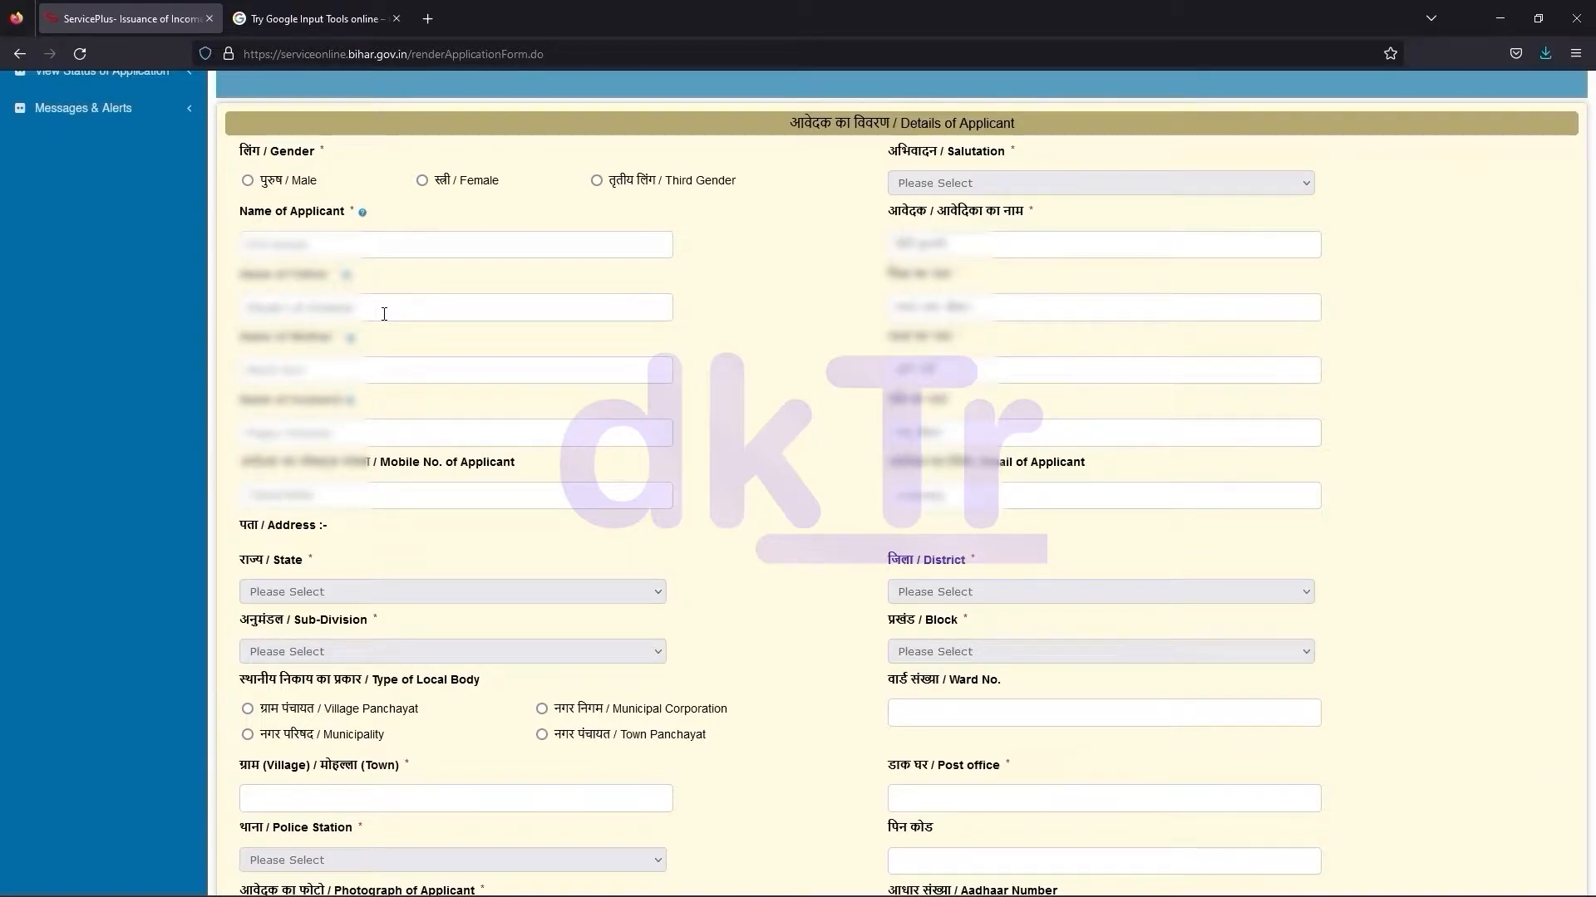
{"action": "key", "text": "BackSpace"}
{"action": "key", "text": "BackSpace"}
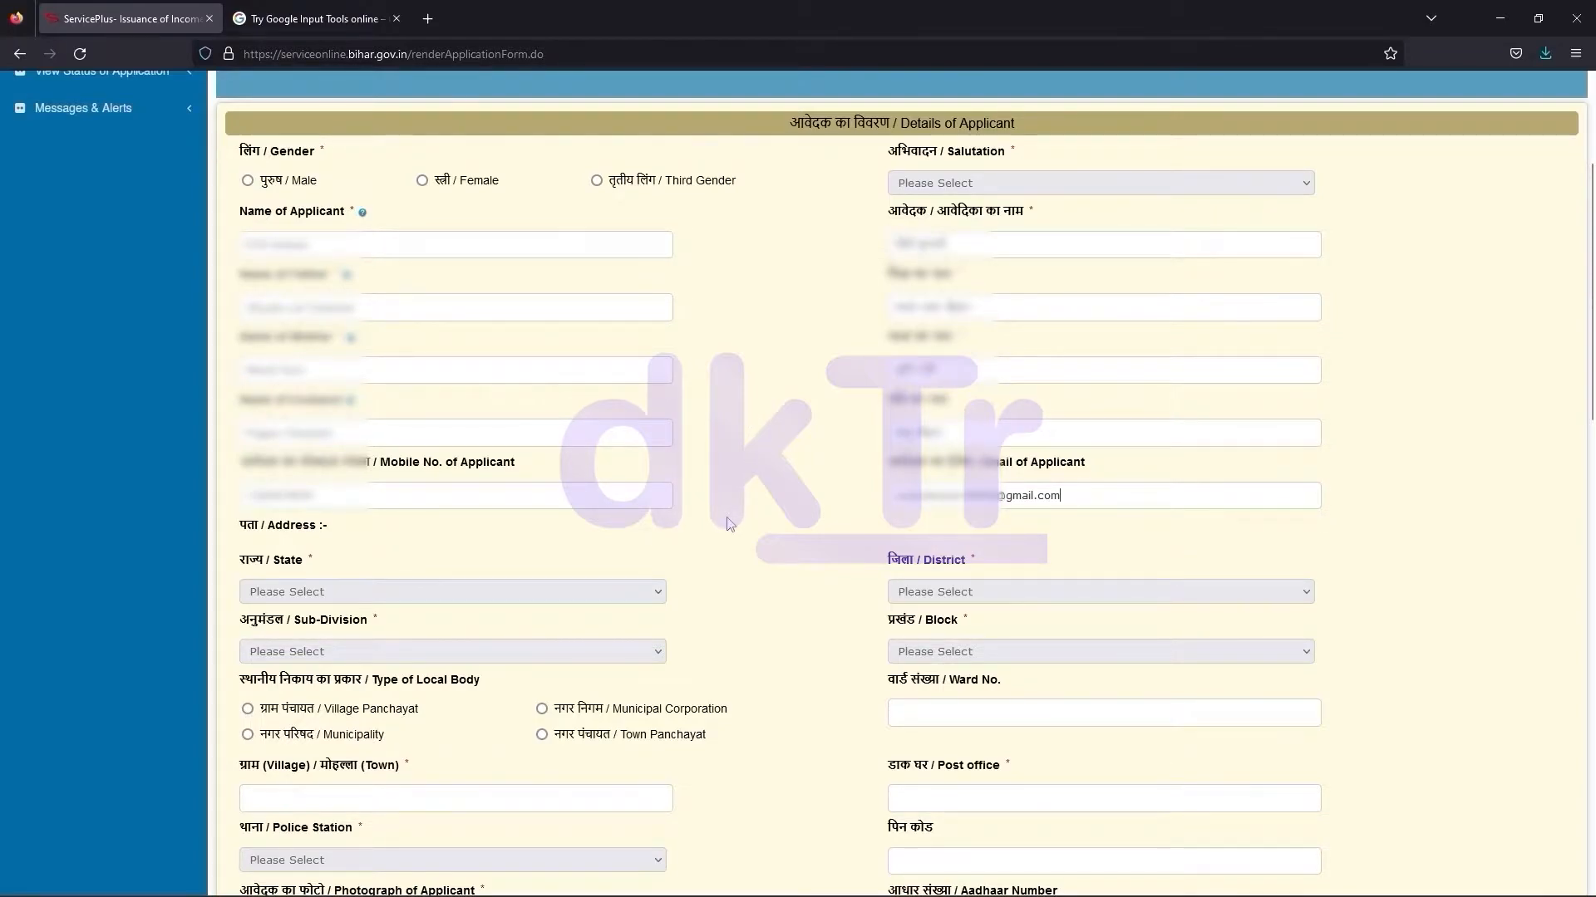
Set state Bihar, then the applicant's district, sub-division, block and village panchayat
{"action": "scroll", "coordinate": [750, 369], "scroll_direction": "down", "scroll_amount": 3}
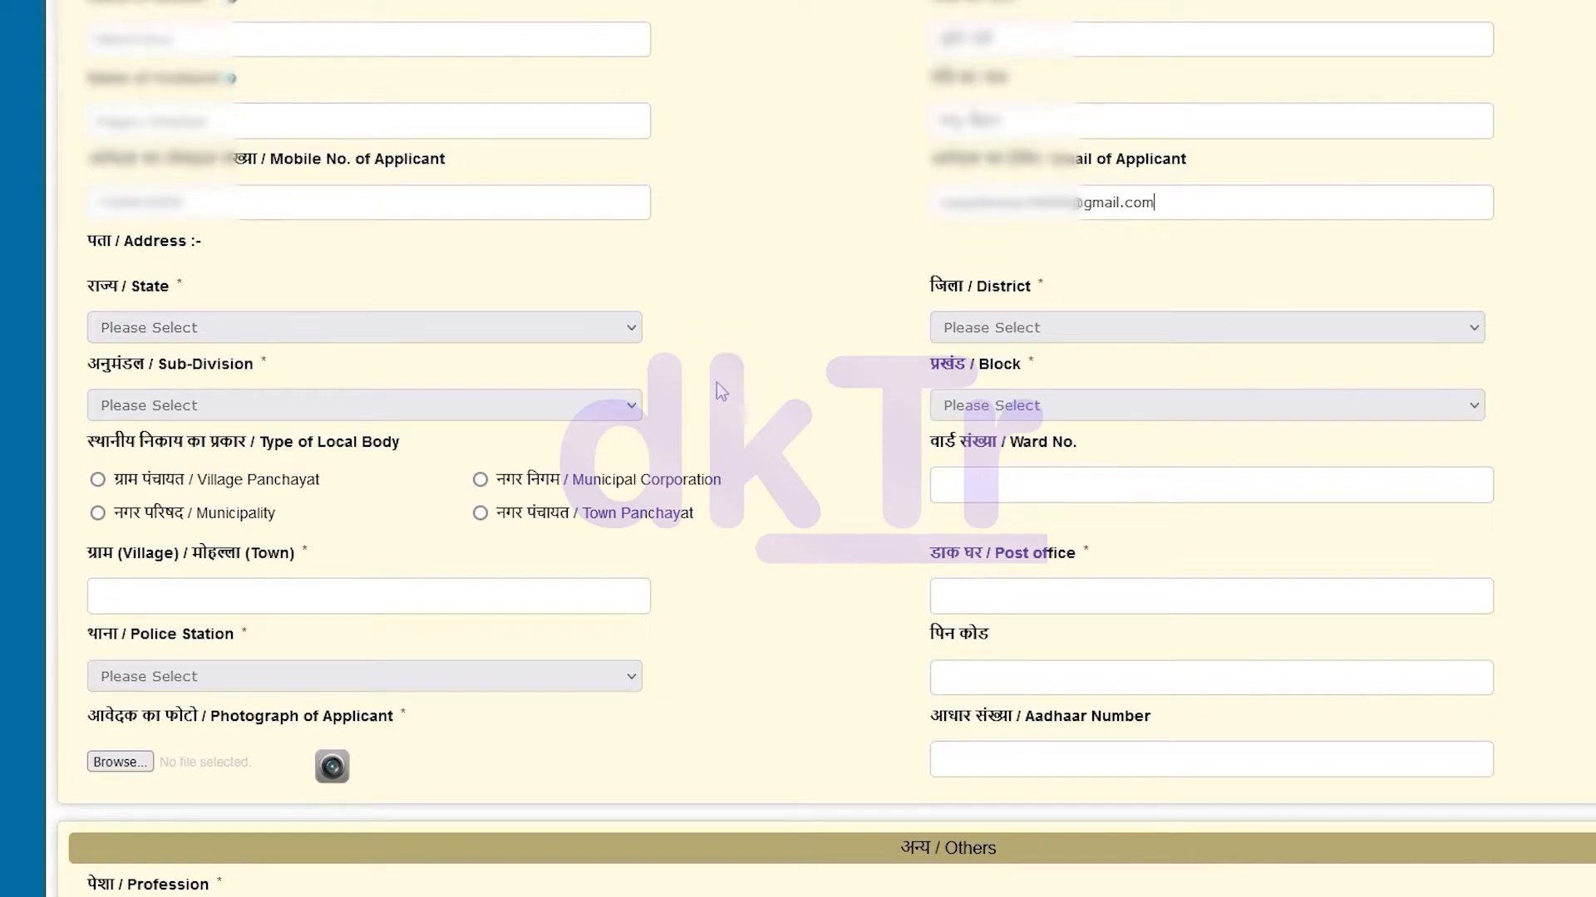
{"action": "left_click", "coordinate": [632, 334]}
{"action": "left_click", "coordinate": [482, 392]}
{"action": "left_click", "coordinate": [1205, 327]}
{"action": "left_click", "coordinate": [972, 634]}
{"action": "left_click", "coordinate": [258, 412]}
{"action": "left_click", "coordinate": [225, 546]}
{"action": "left_click", "coordinate": [1033, 411]}
{"action": "left_click", "coordinate": [1039, 469]}
{"action": "left_click", "coordinate": [97, 482]}
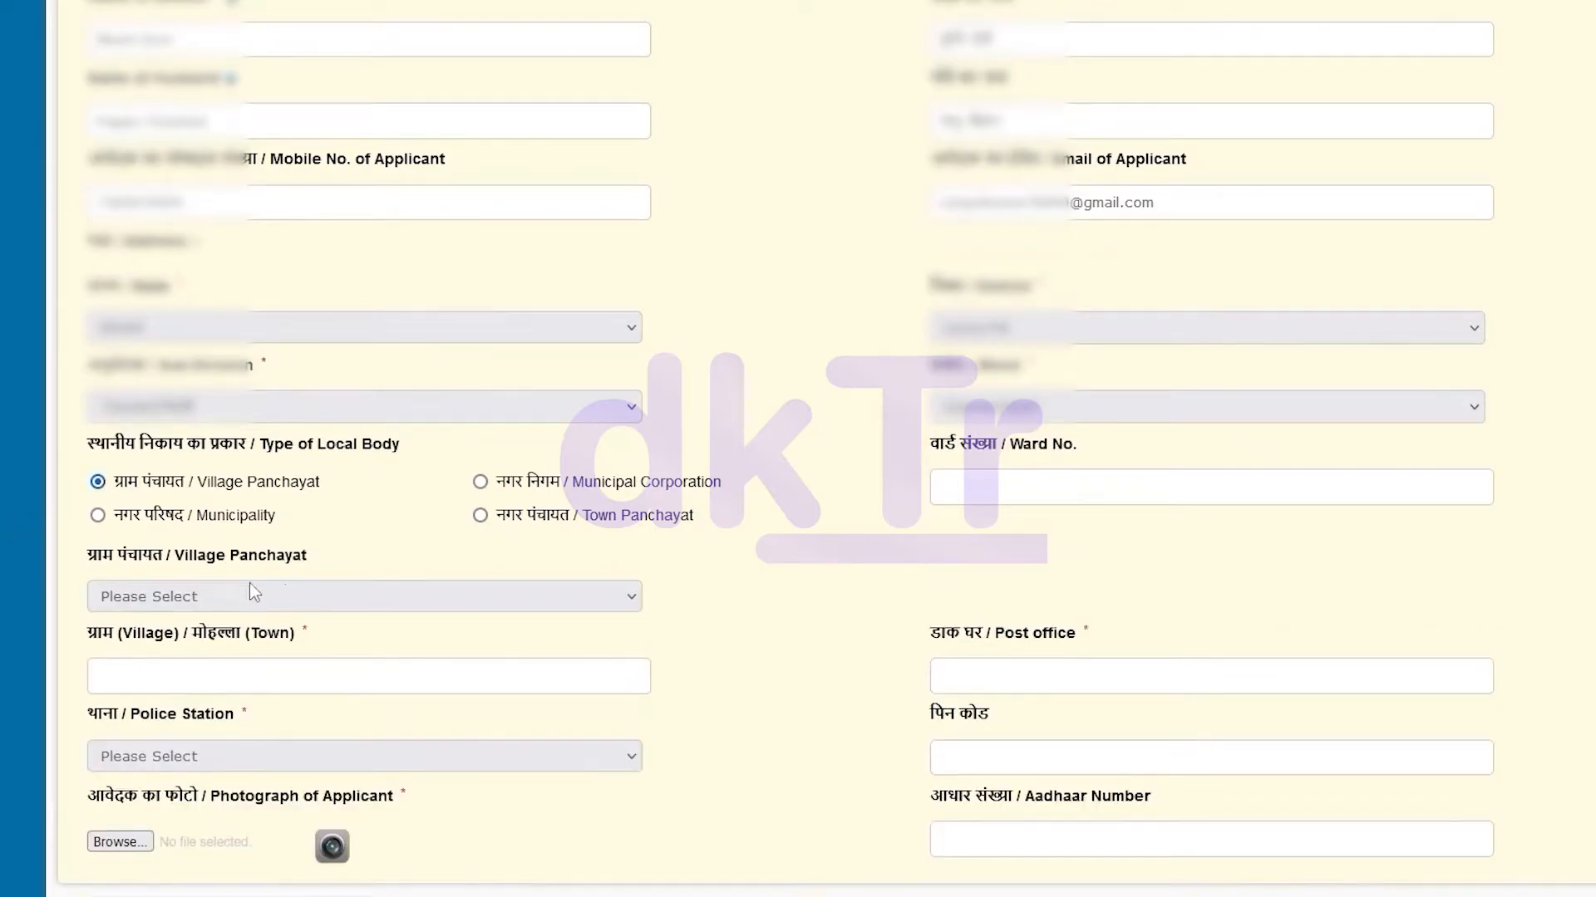
{"action": "left_click", "coordinate": [326, 593]}
{"action": "left_click", "coordinate": [157, 711]}
Fill in the address ward number, village, post office, police station and PIN code
{"action": "left_click", "coordinate": [992, 495]}
{"action": "type", "text": "13"}
{"action": "left_click", "coordinate": [225, 669]}
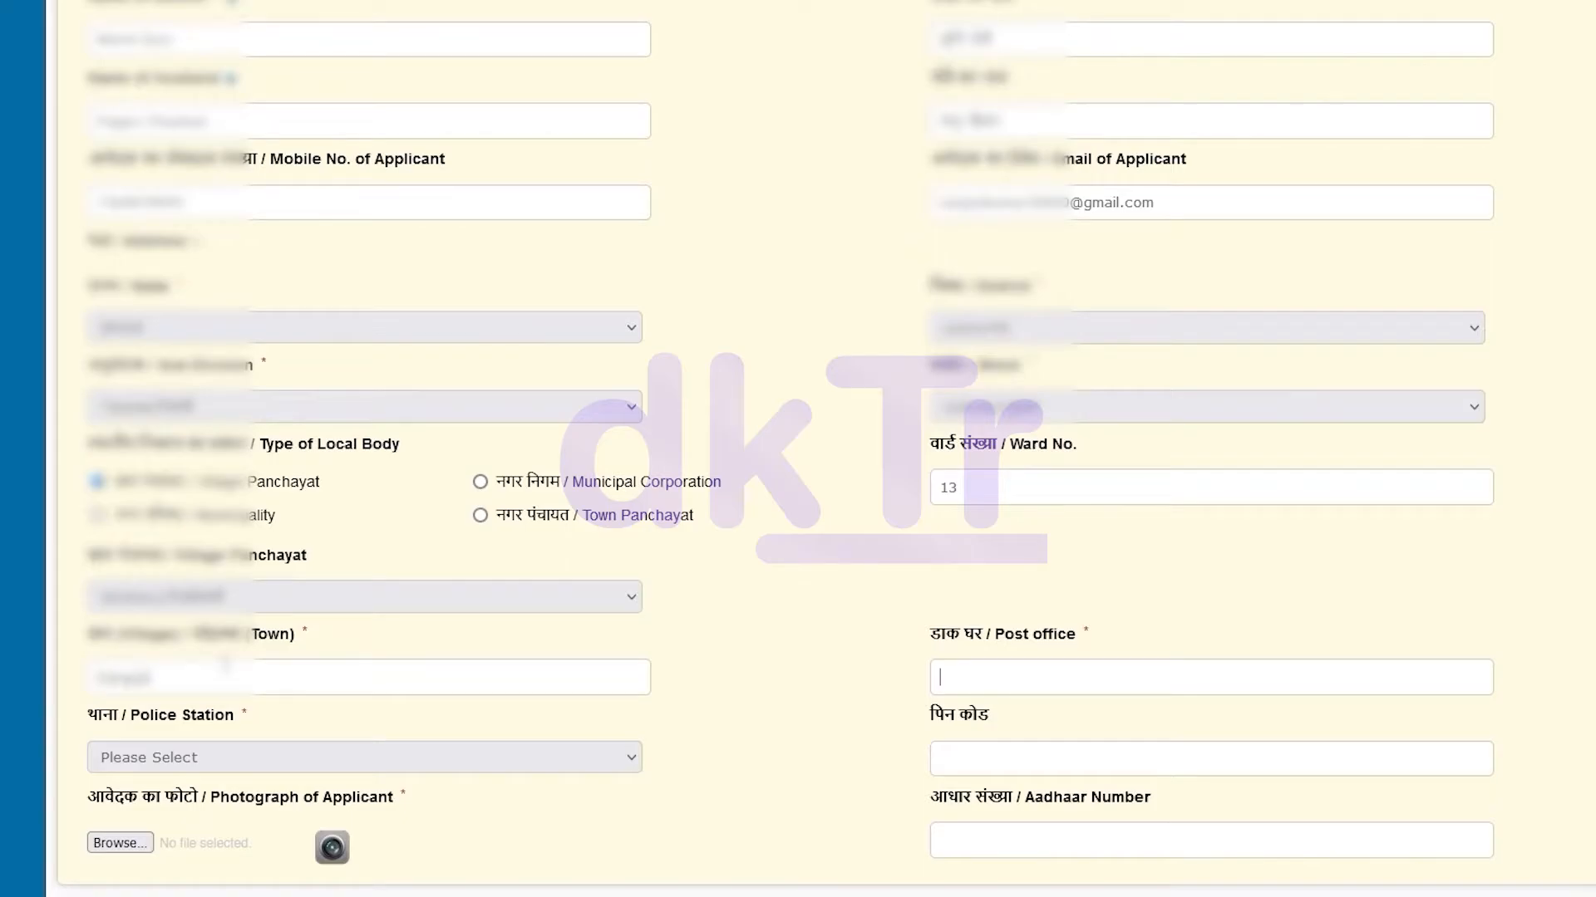
{"action": "key", "text": "Tab"}
{"action": "key", "text": "Tab"}
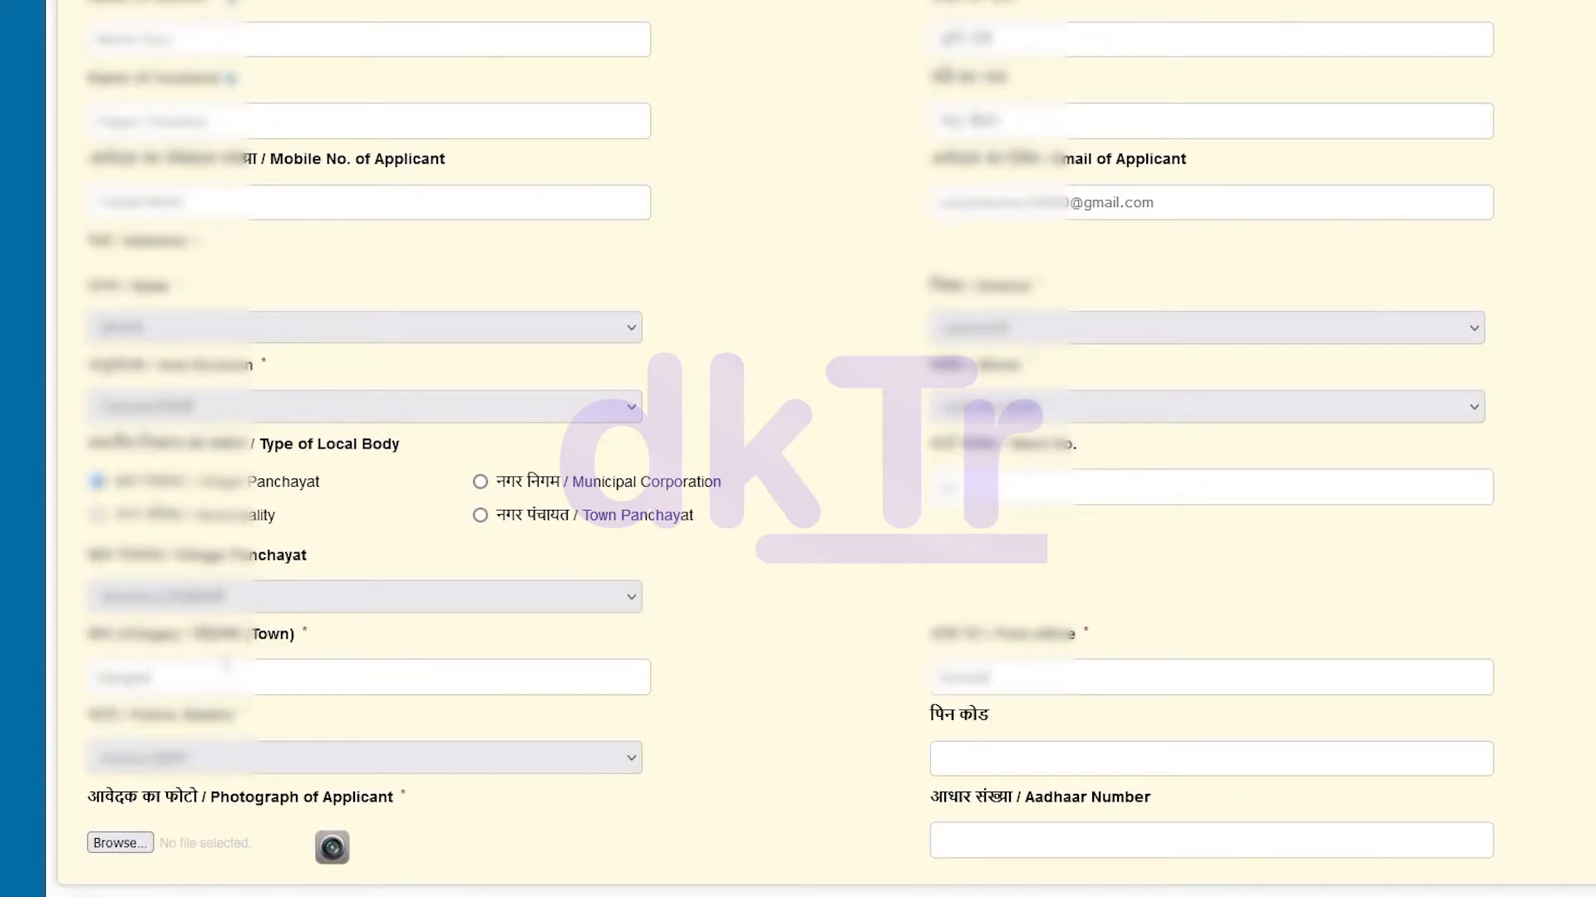
{"action": "key", "text": "Tab"}
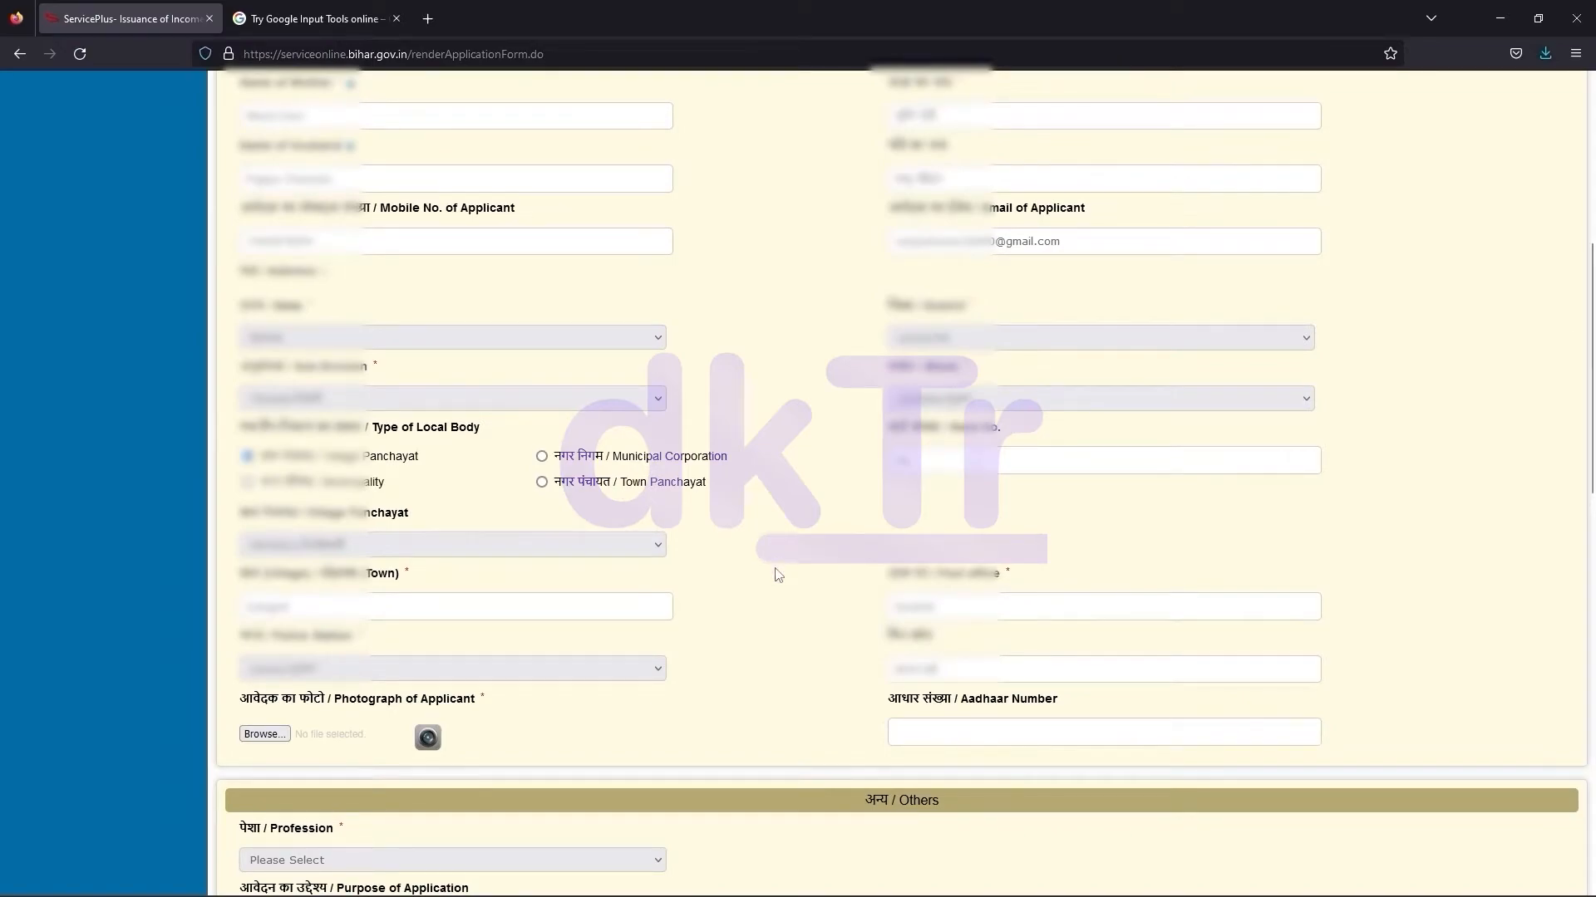
Upload PH2.jpg as the applicant's photograph
{"action": "scroll", "coordinate": [776, 574], "scroll_direction": "down", "scroll_amount": 3}
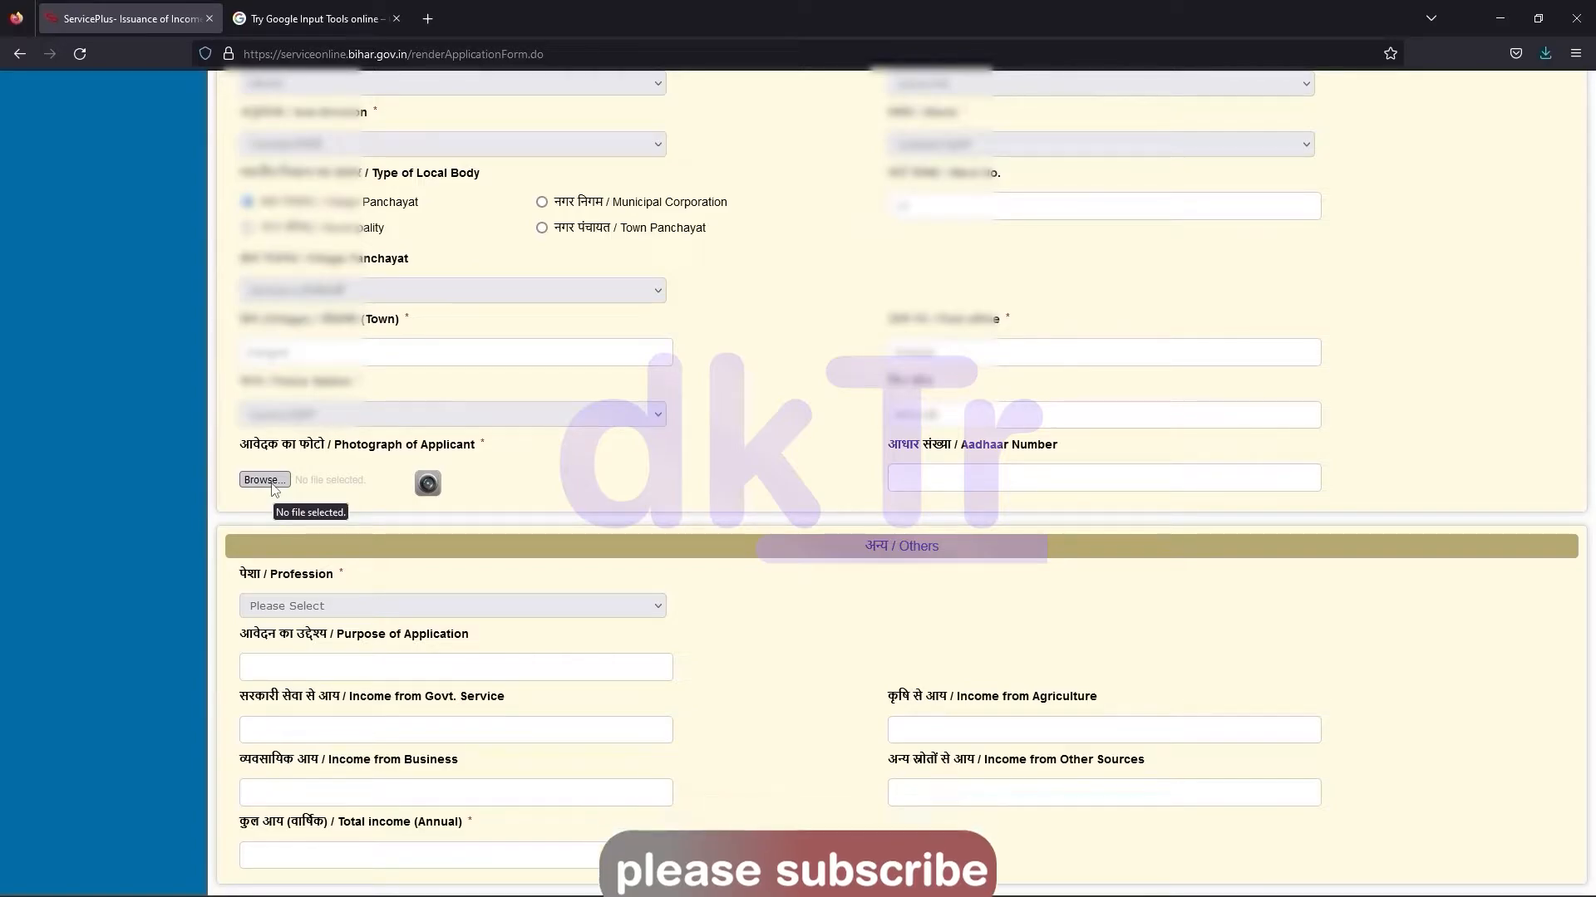
{"action": "left_click", "coordinate": [273, 486]}
{"action": "double_click", "coordinate": [559, 148]}
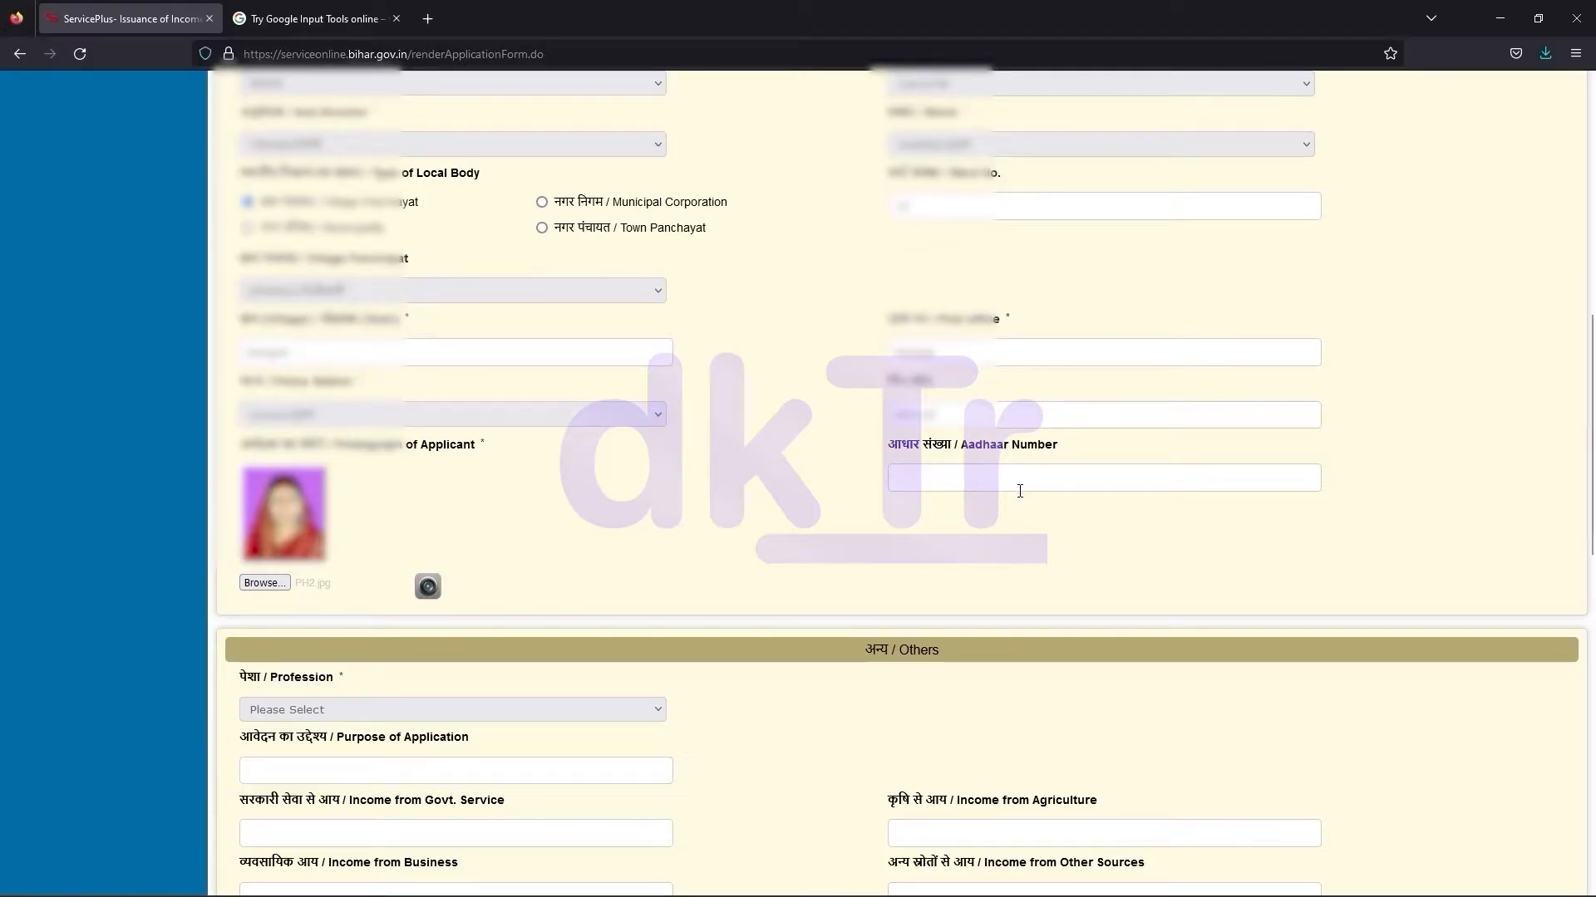
Set profession to Housewife (गृहिणी) and the purpose of application to 'Schol card'
{"action": "scroll", "coordinate": [985, 515], "scroll_direction": "down", "scroll_amount": 4}
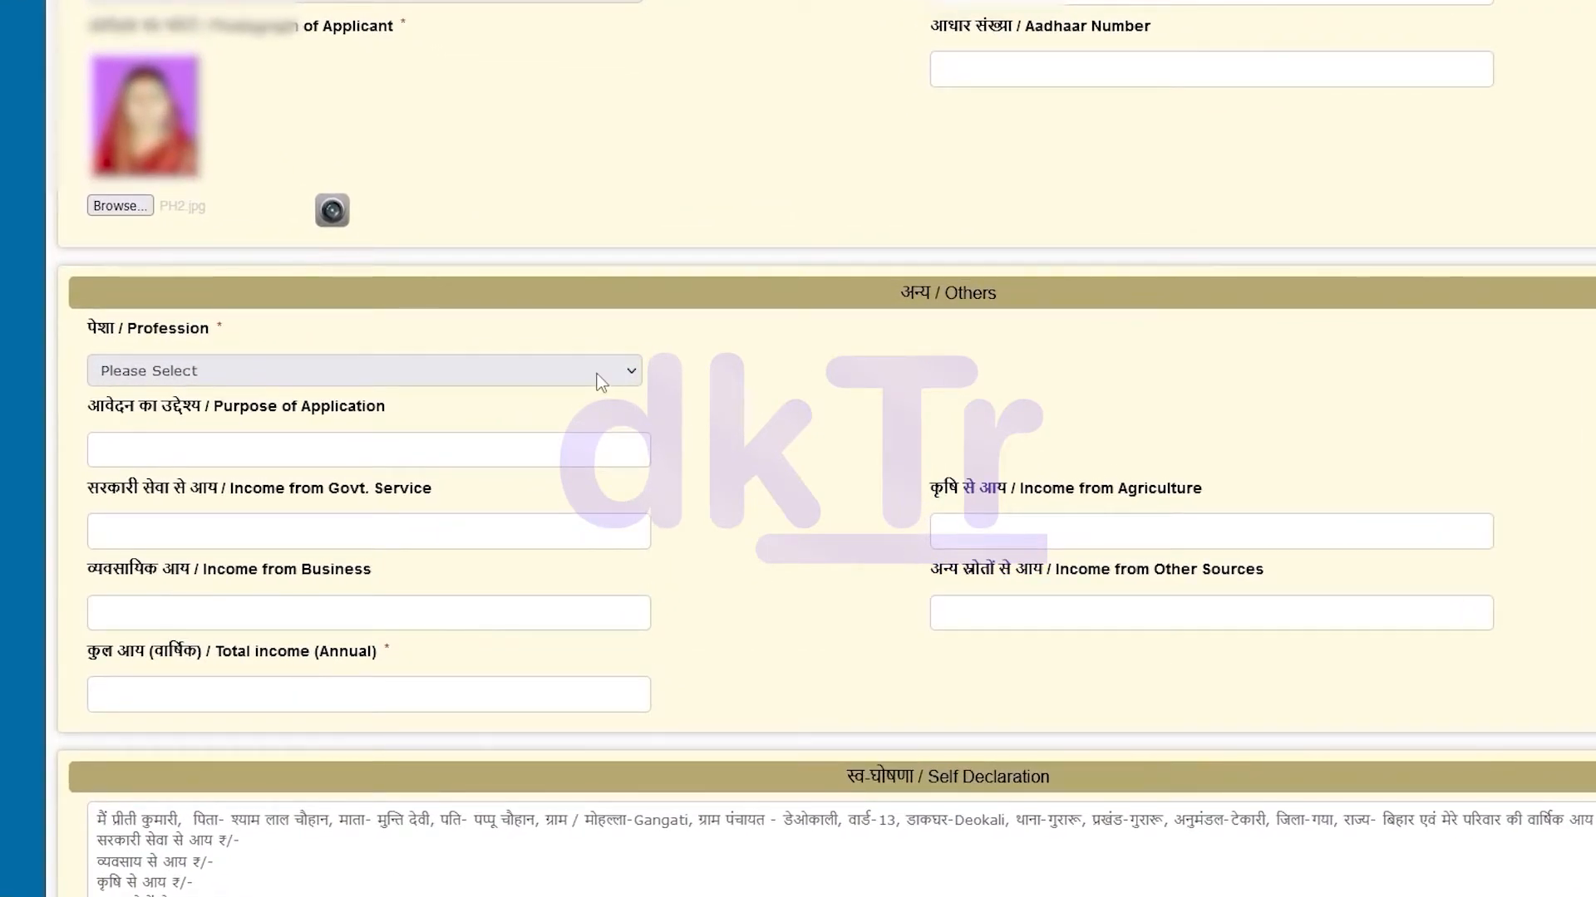
{"action": "left_click", "coordinate": [601, 383]}
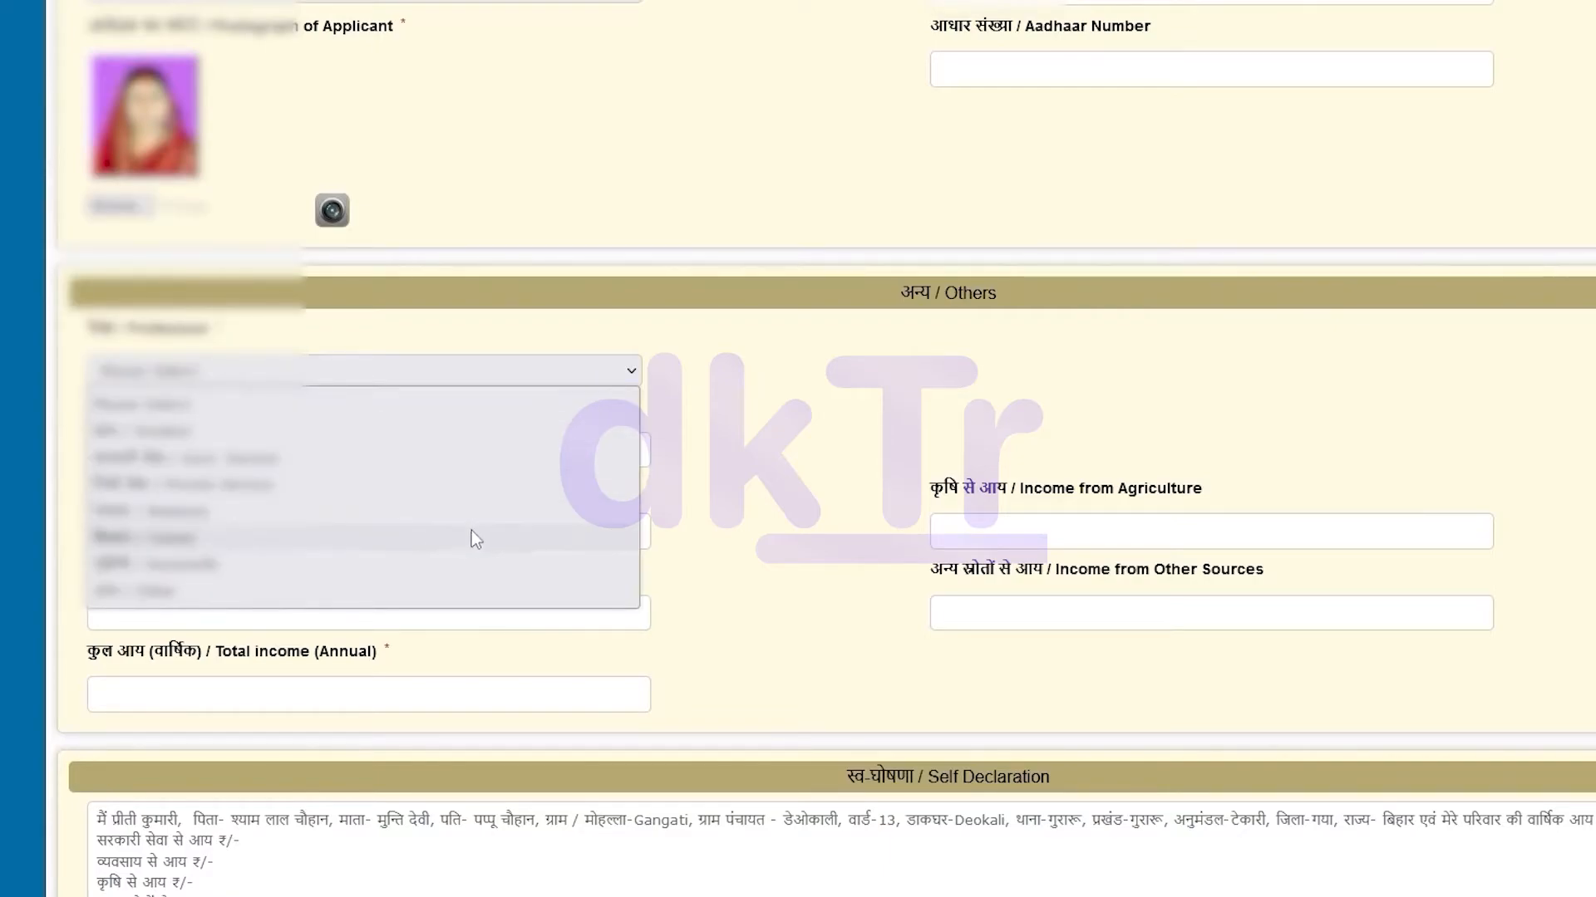
{"action": "left_click", "coordinate": [439, 565]}
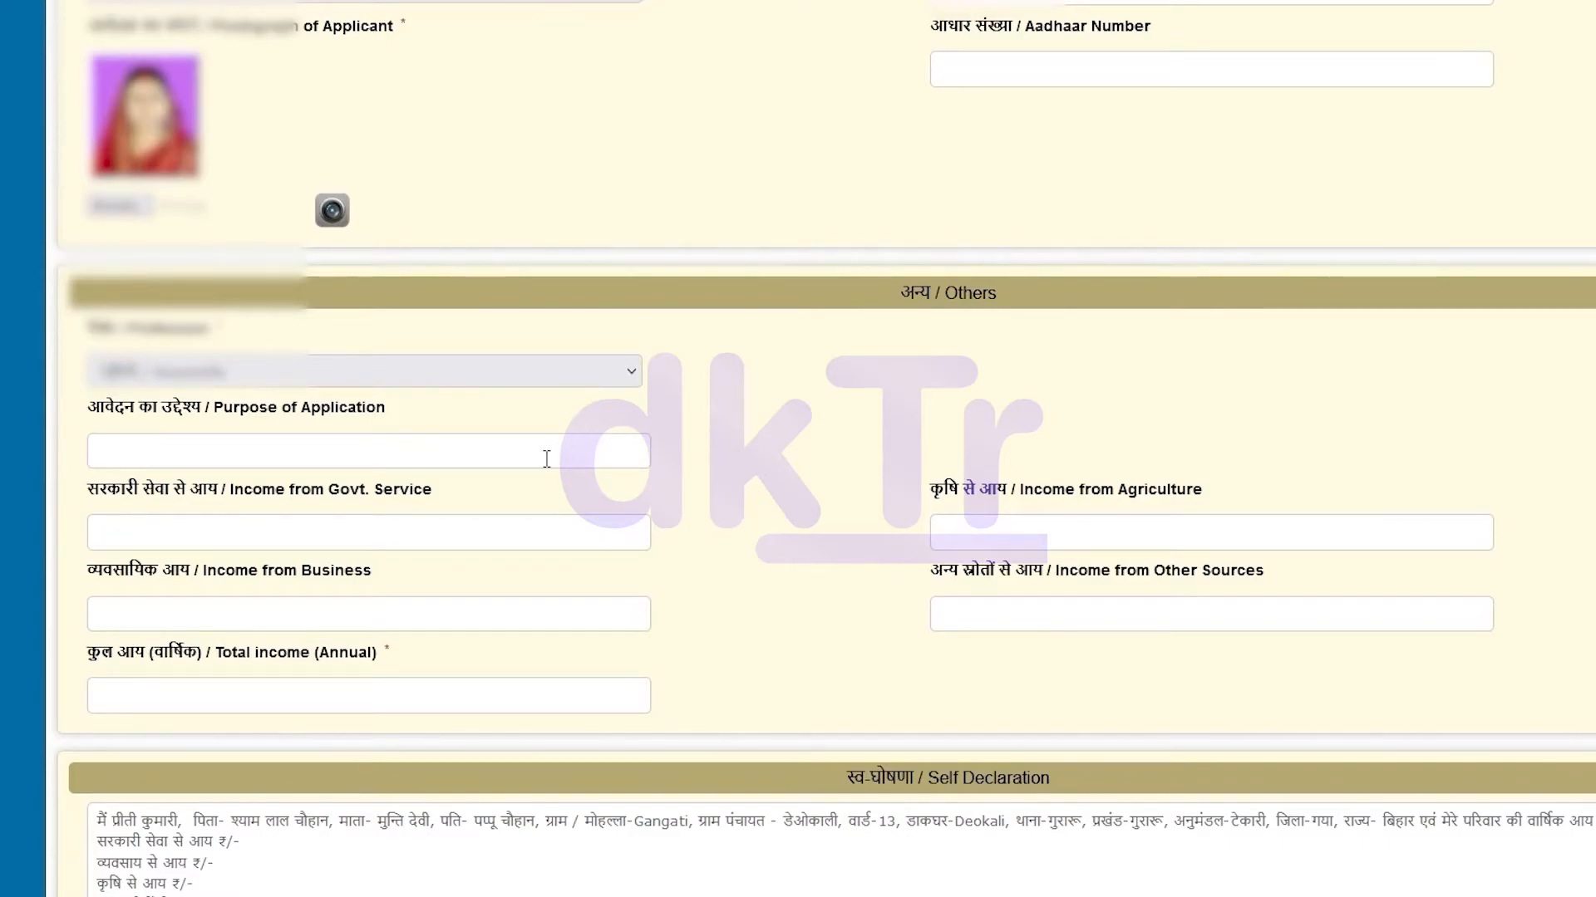
{"action": "left_click", "coordinate": [475, 453]}
{"action": "type", "text": "Schol"}
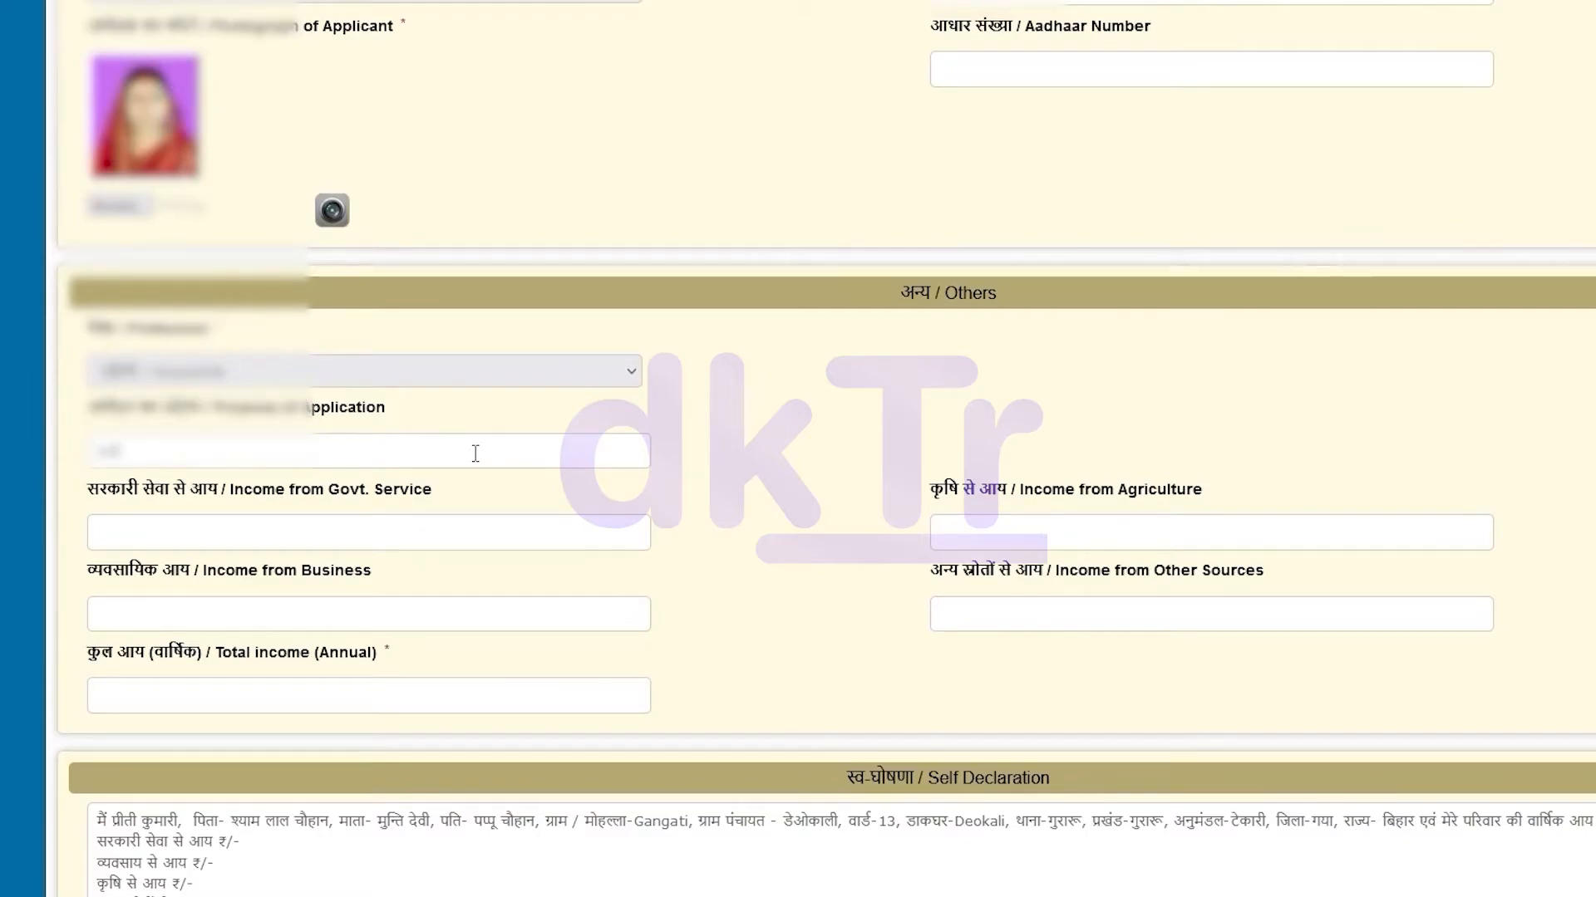
{"action": "type", "text": " card"}
Enter 0 for government service, agriculture and business income, plus the other-sources income amount
{"action": "left_click", "coordinate": [496, 542]}
{"action": "type", "text": "0"}
{"action": "left_click", "coordinate": [1023, 530]}
{"action": "type", "text": "0"}
{"action": "left_click", "coordinate": [406, 613]}
{"action": "type", "text": "0"}
{"action": "left_click", "coordinate": [1015, 613]}
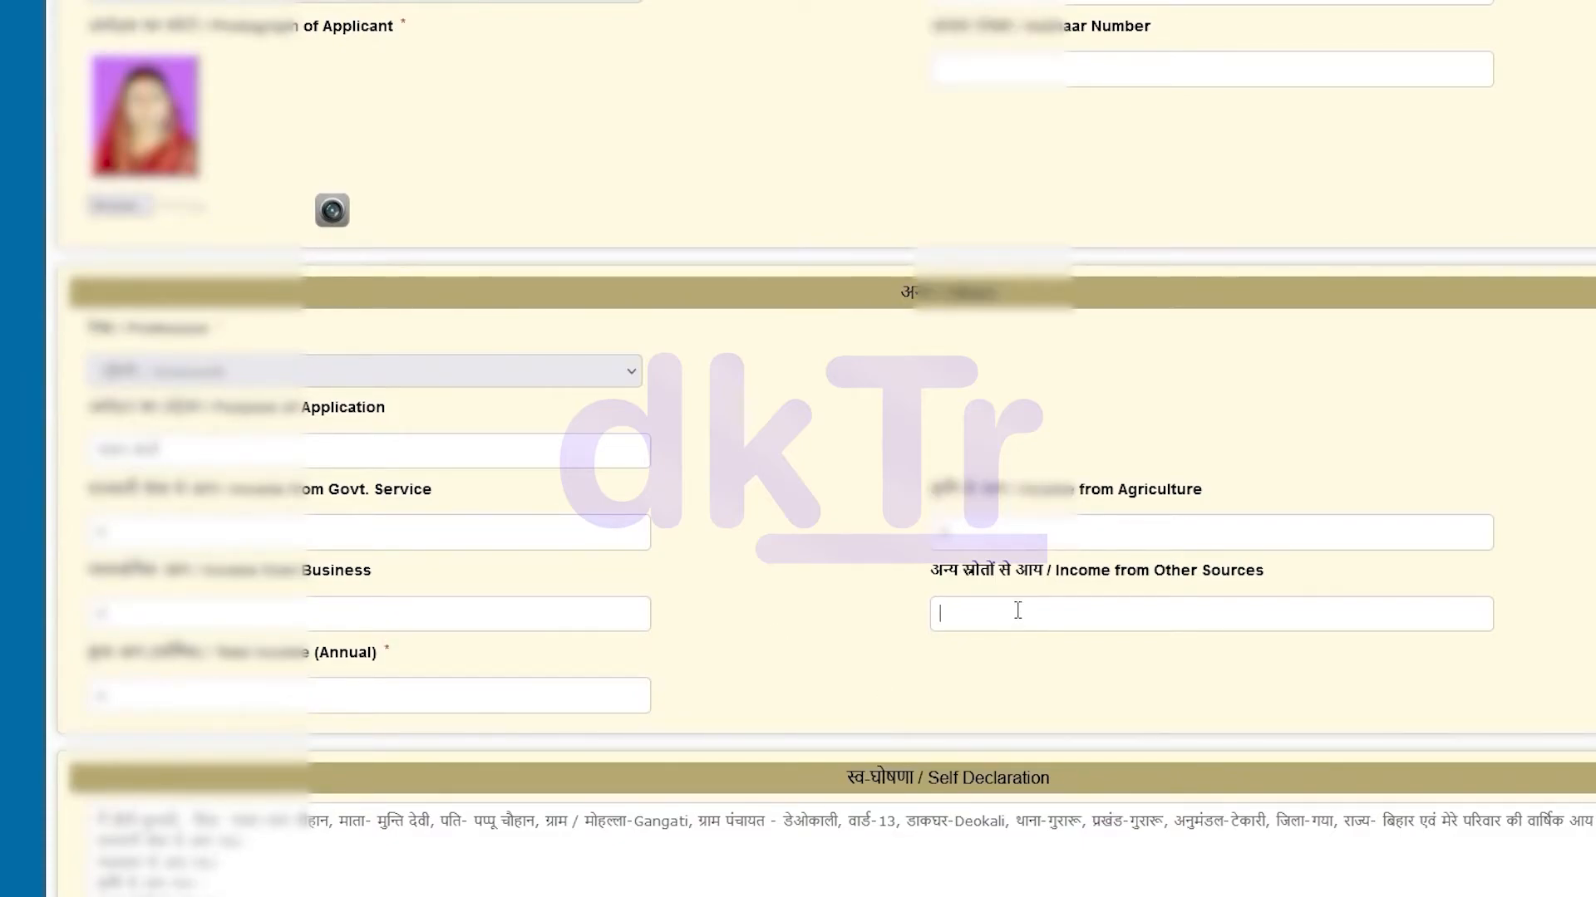
{"action": "type", "text": "00000"}
{"action": "left_click", "coordinate": [484, 704]}
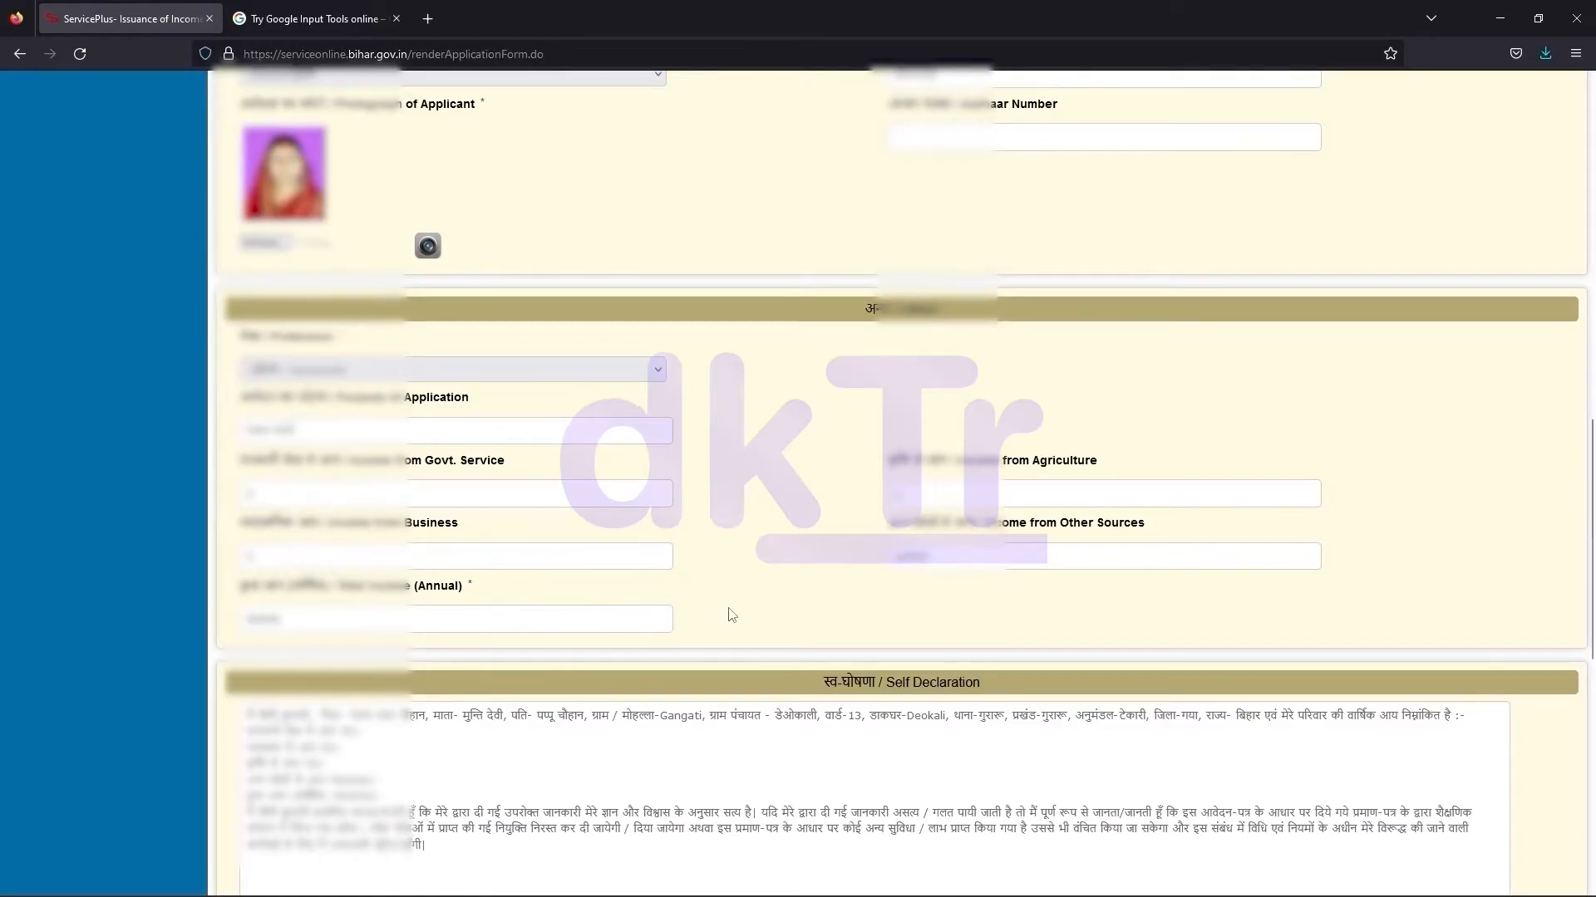
Refresh the captcha, enter its characters, proceed and accept the name and contact-check reminder
{"action": "scroll", "coordinate": [729, 616], "scroll_direction": "down", "scroll_amount": 2}
{"action": "scroll", "coordinate": [730, 608], "scroll_direction": "down", "scroll_amount": 7}
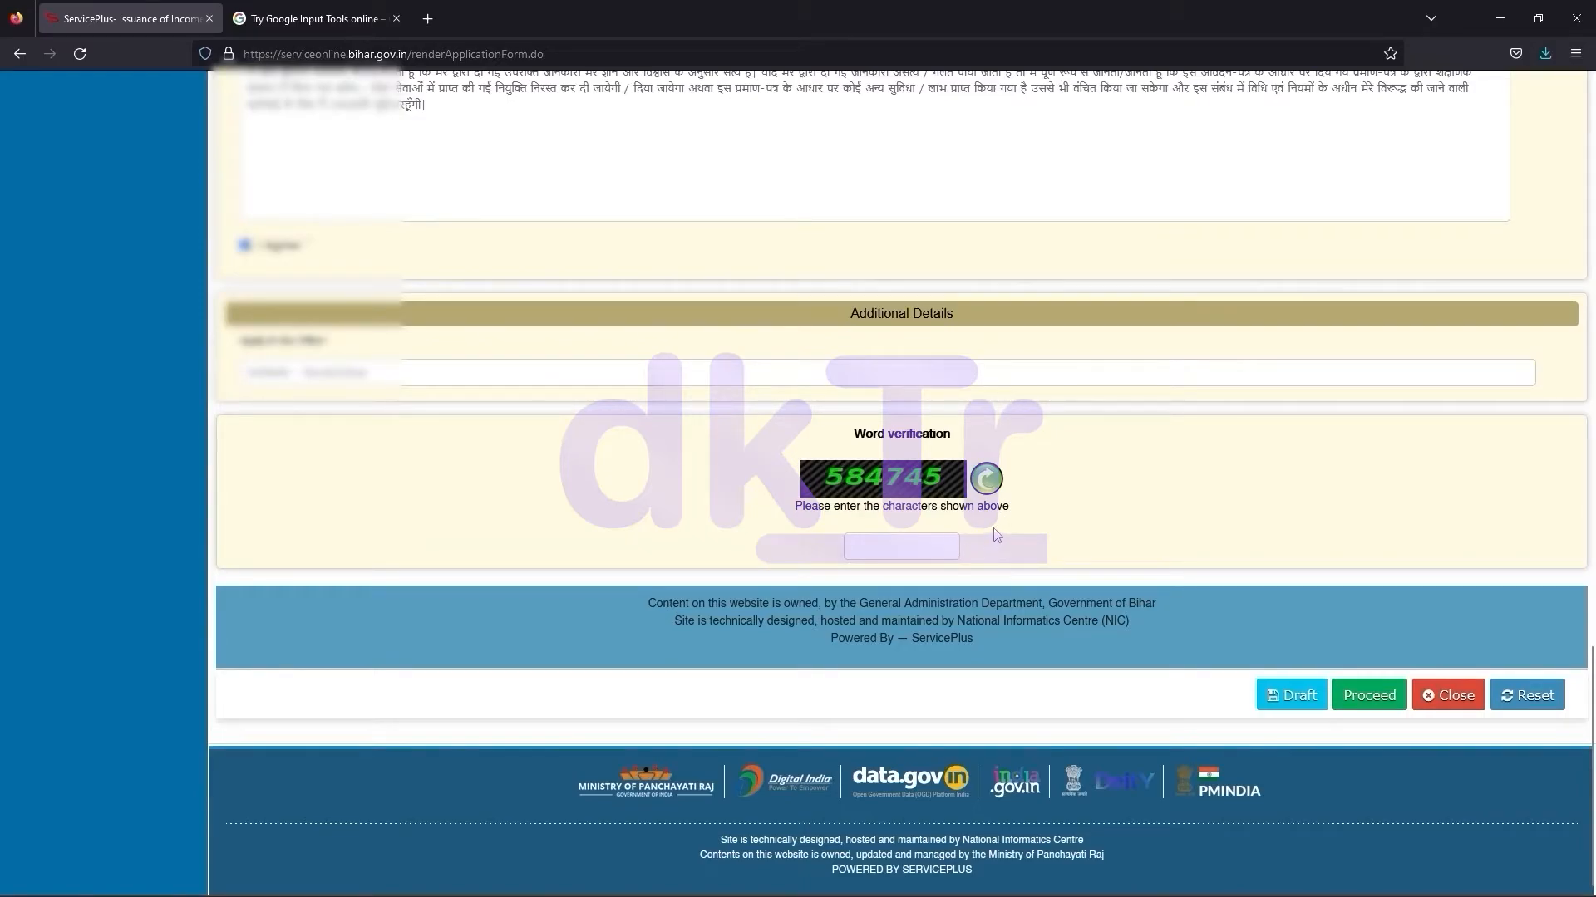
{"action": "left_click", "coordinate": [988, 480]}
{"action": "type", "text": "551584"}
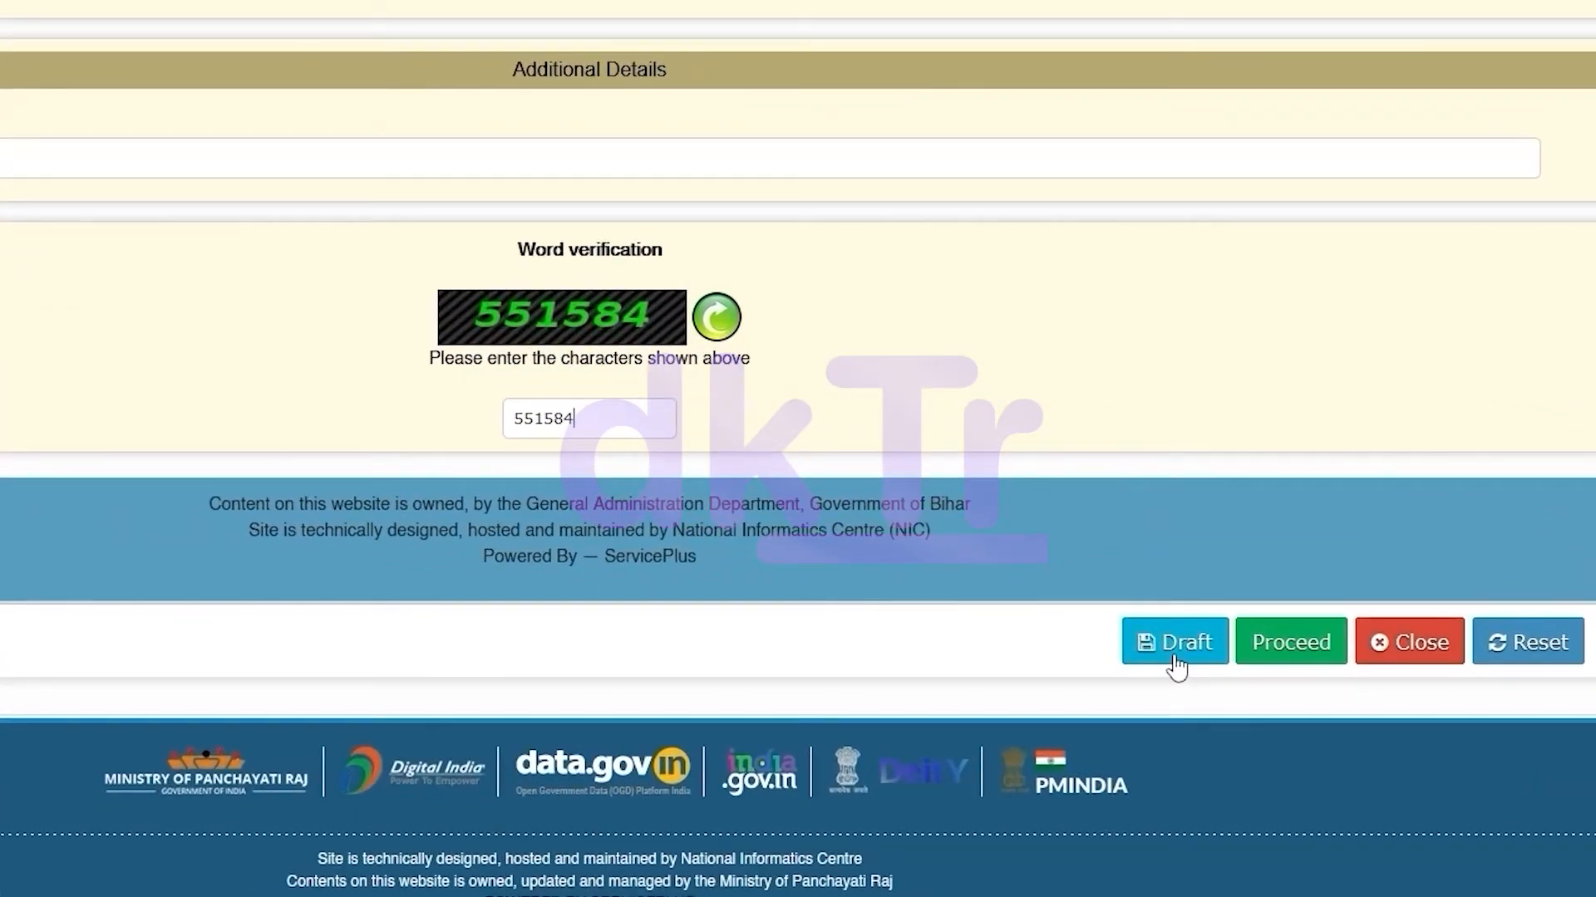
{"action": "left_click", "coordinate": [1285, 650]}
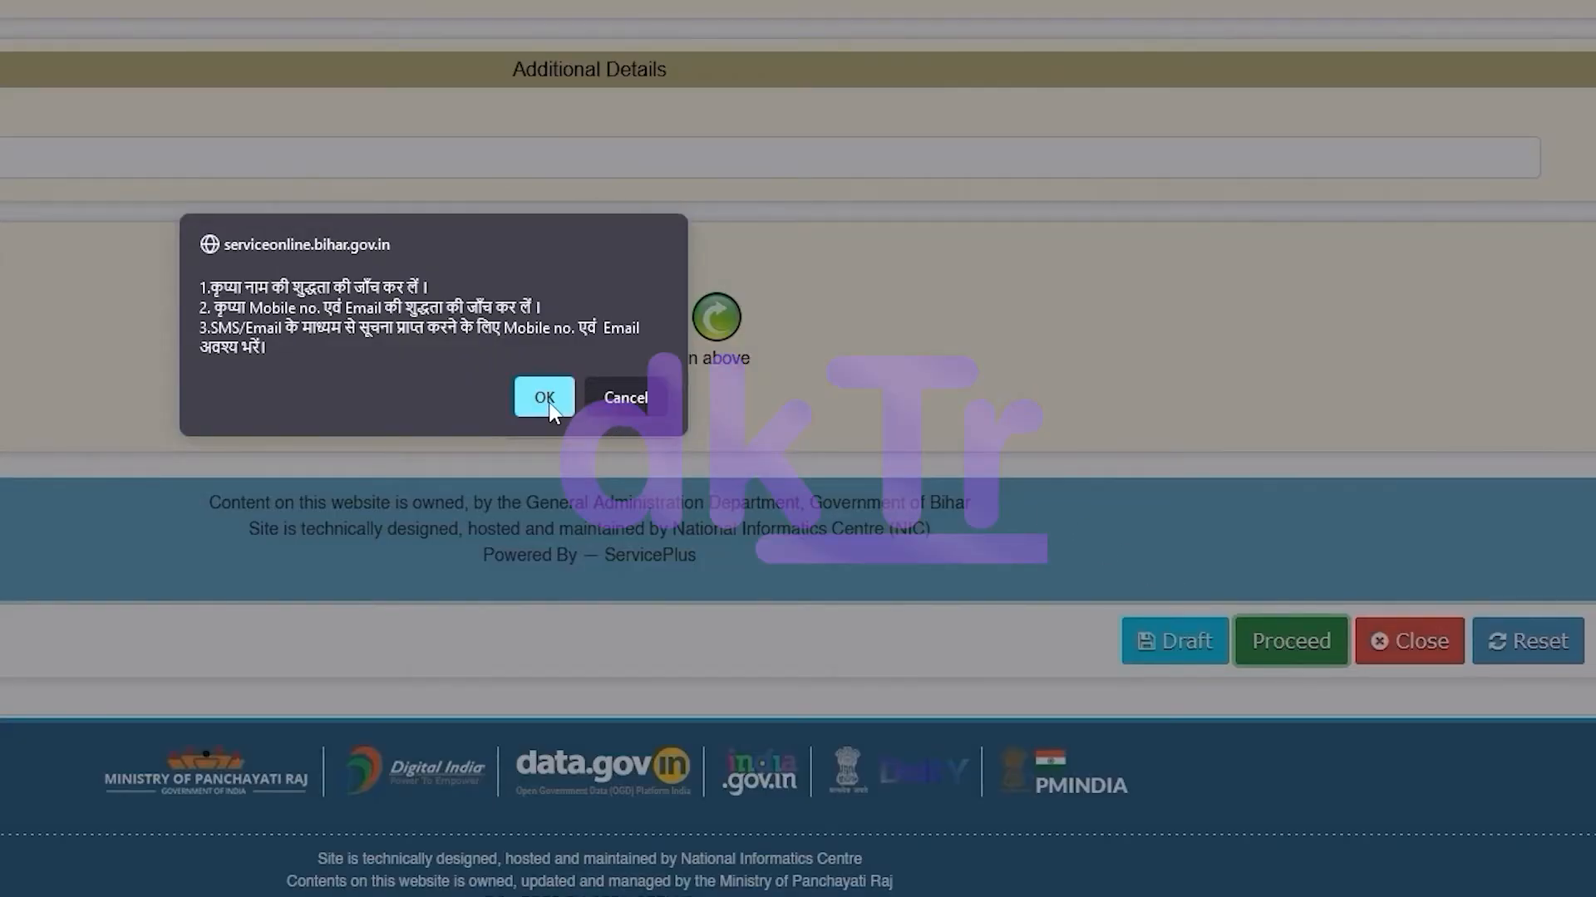
{"action": "left_click", "coordinate": [548, 405]}
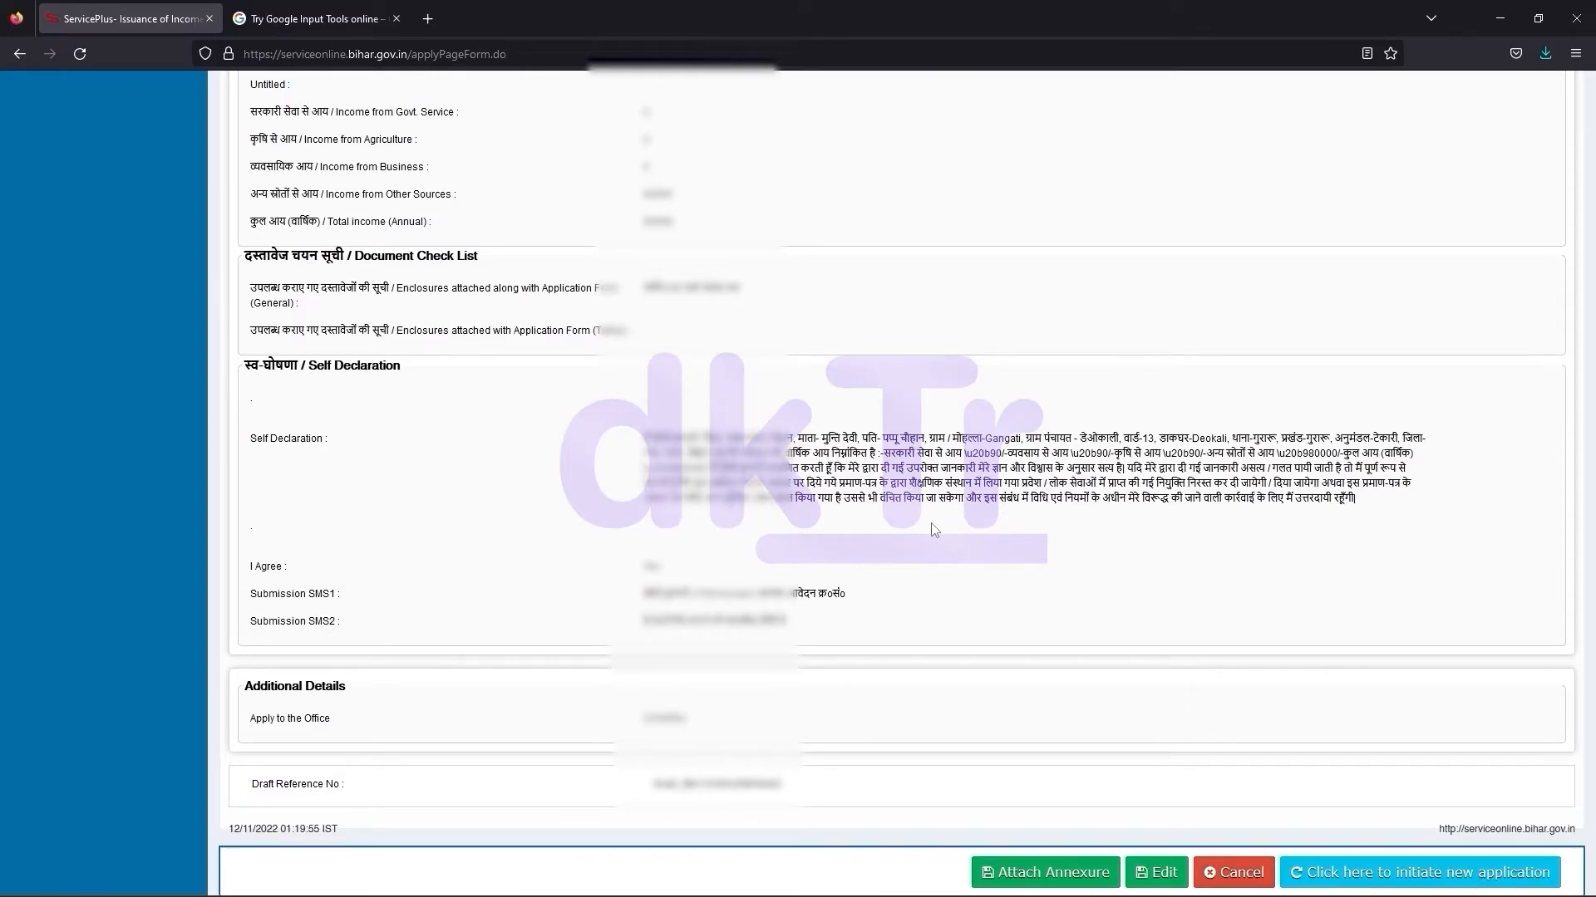
Scroll through the saved application preview, then go to Attach Annexure
{"action": "key", "text": "Home"}
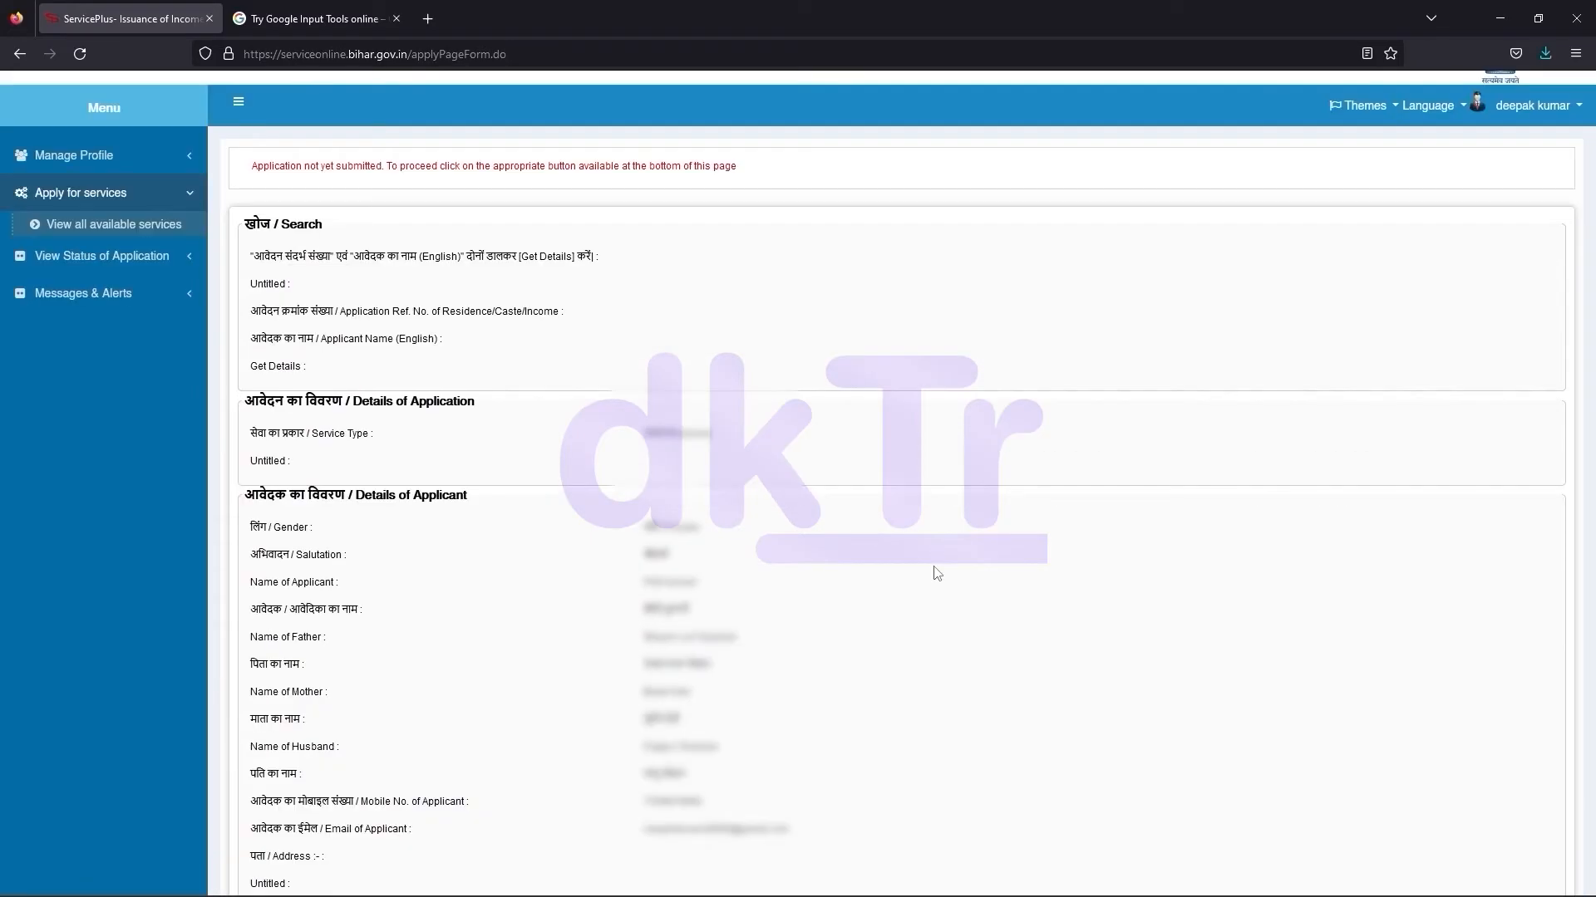
{"action": "scroll", "coordinate": [818, 532], "scroll_direction": "down", "scroll_amount": 10}
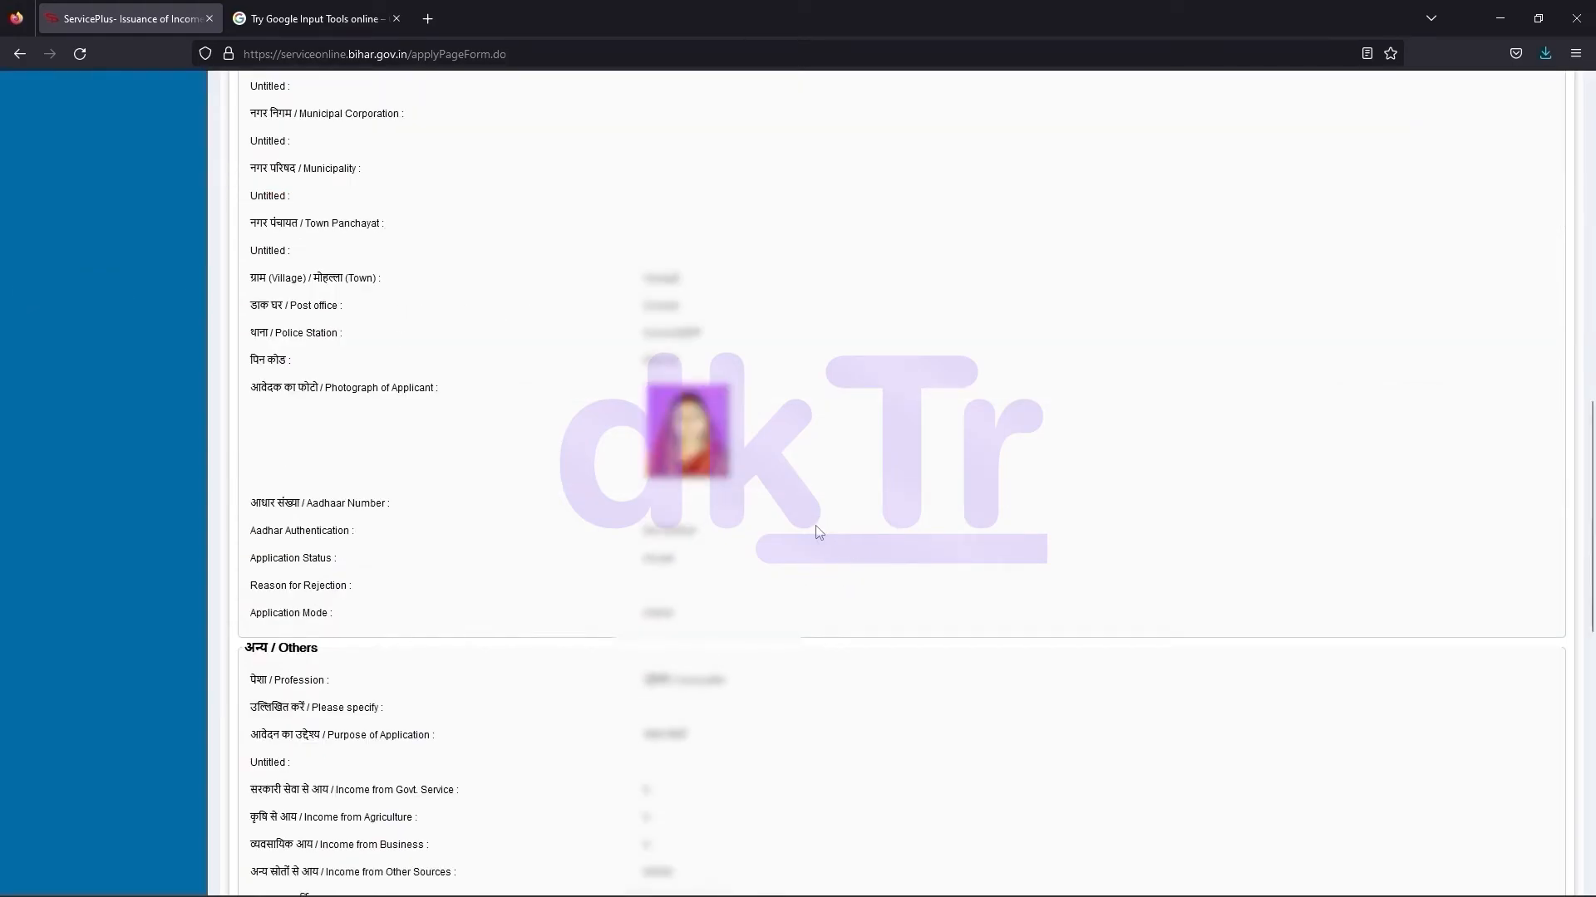
{"action": "scroll", "coordinate": [817, 532], "scroll_direction": "down", "scroll_amount": 10}
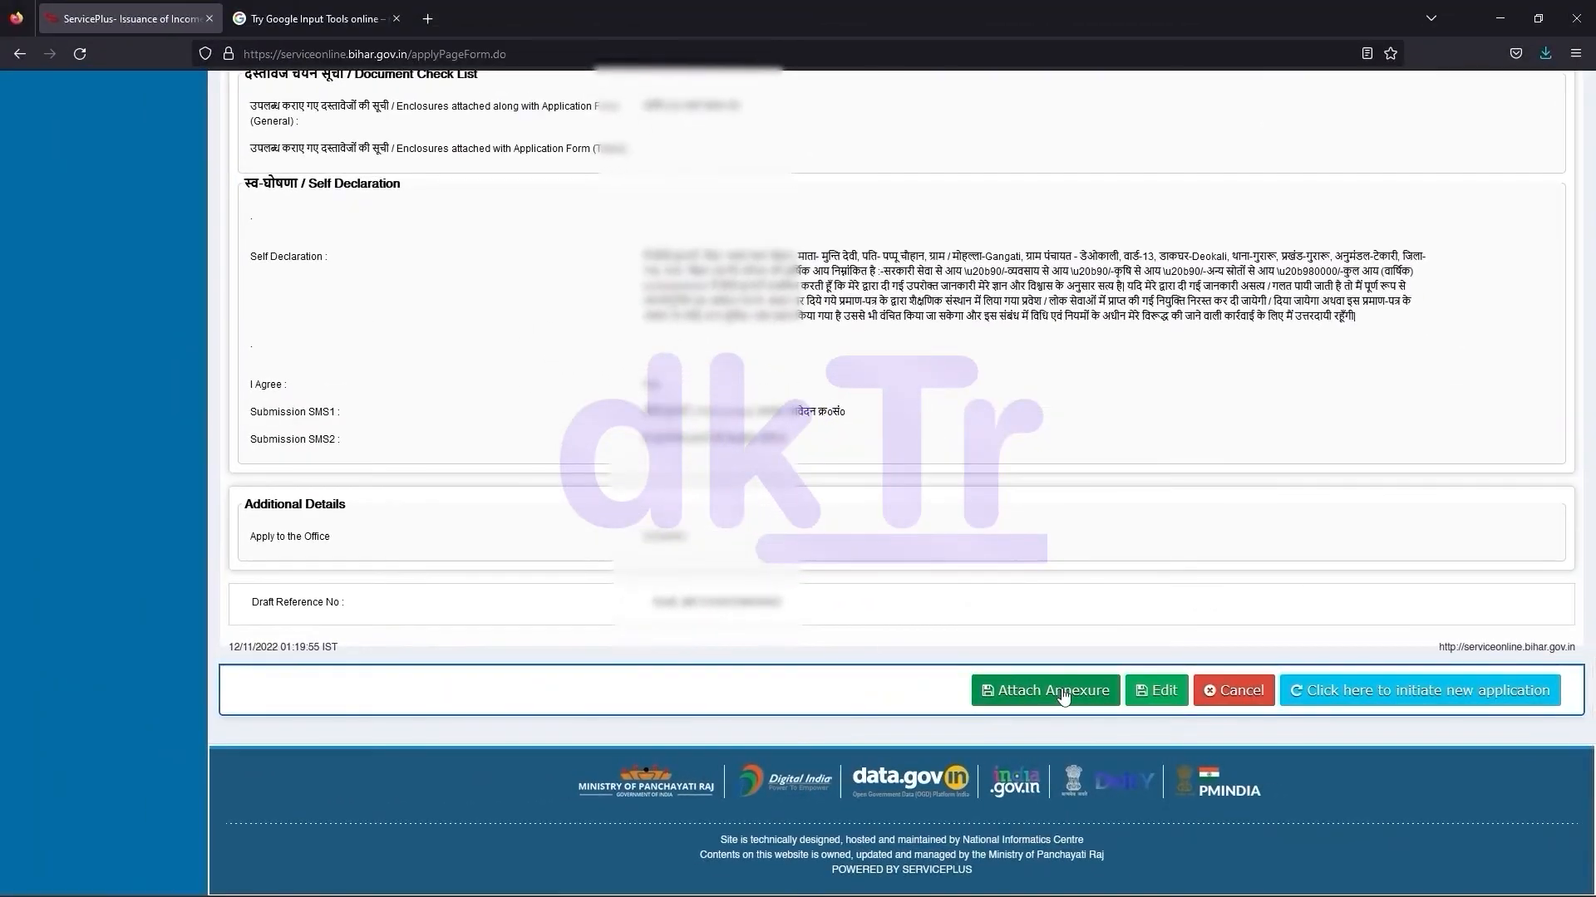
{"action": "left_click", "coordinate": [831, 644]}
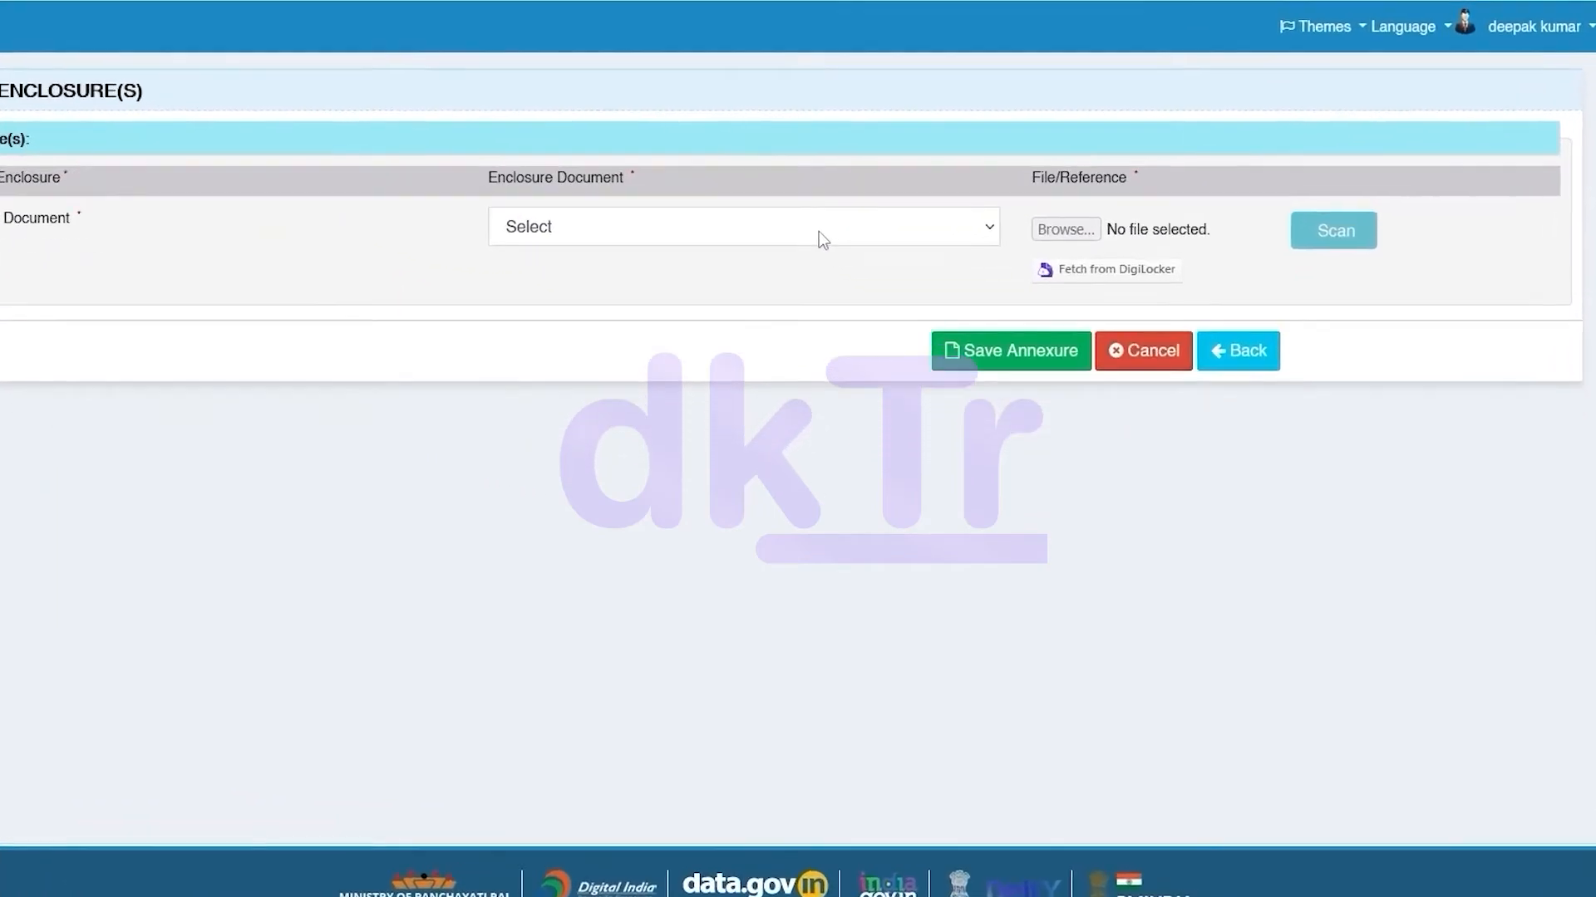
Attach ADH.jpg as the आधार कार्ड enclosure document and save the annexure
{"action": "left_click", "coordinate": [955, 342]}
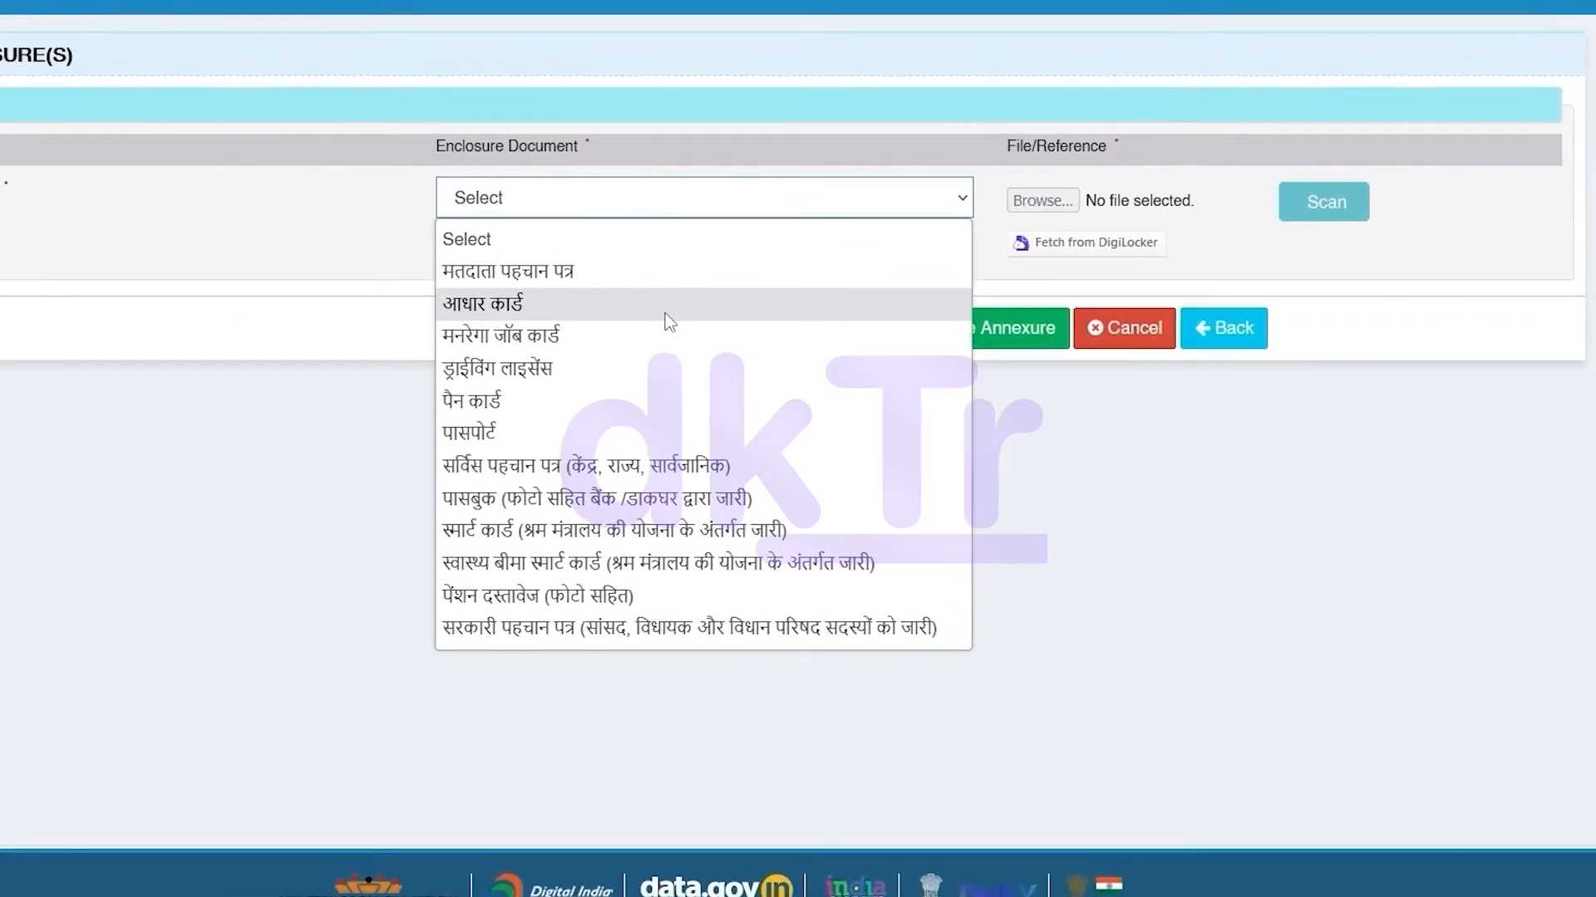
{"action": "left_click", "coordinate": [611, 272]}
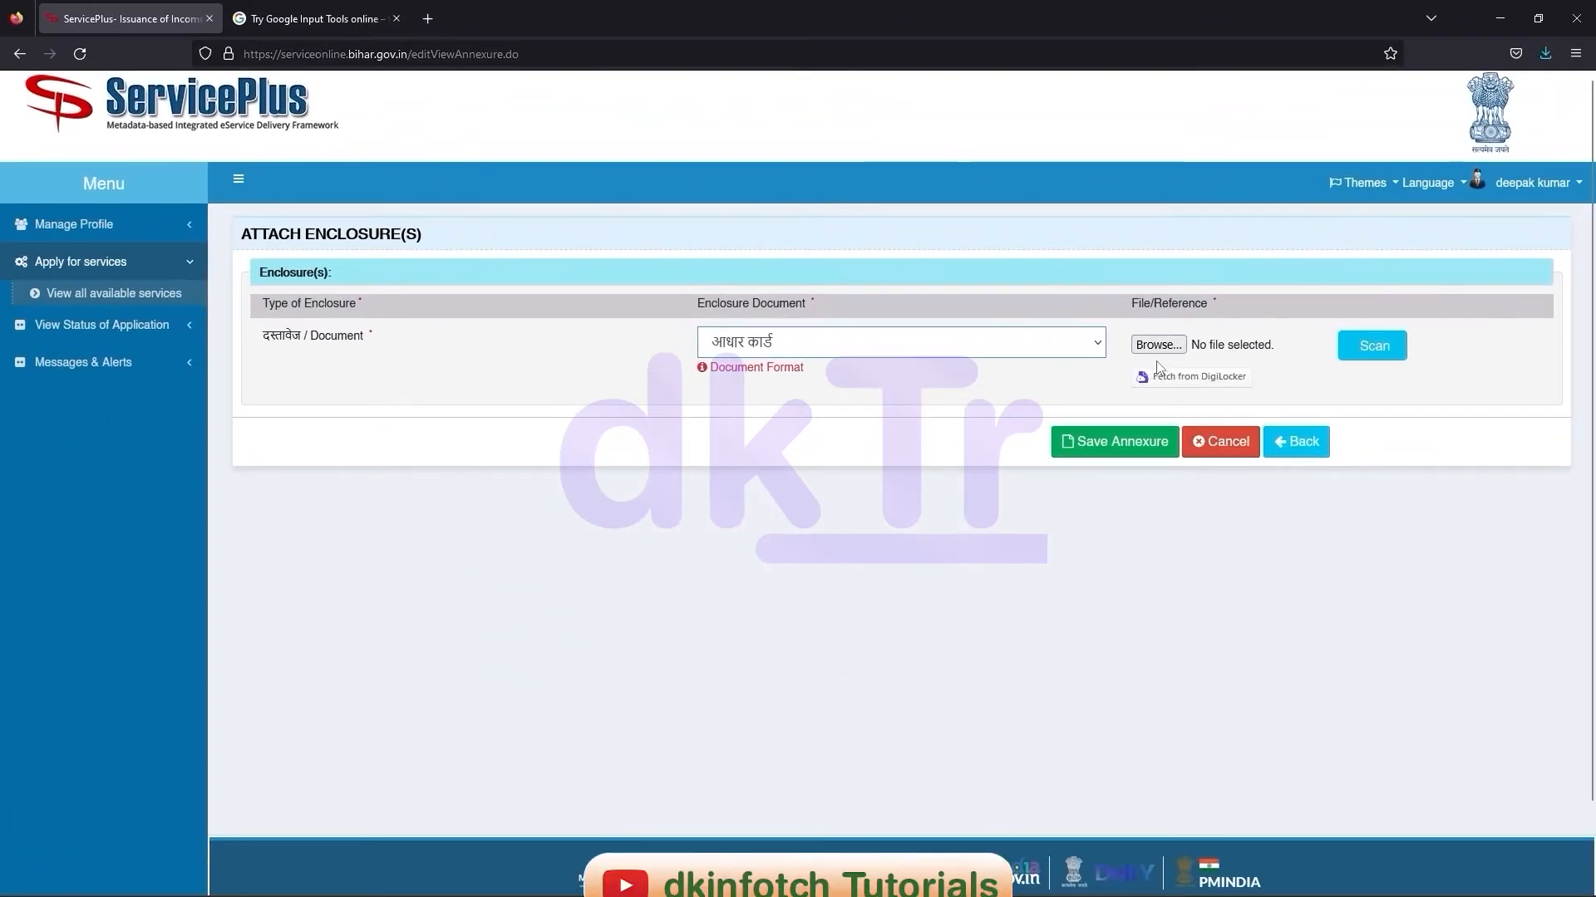
{"action": "left_click", "coordinate": [1158, 344]}
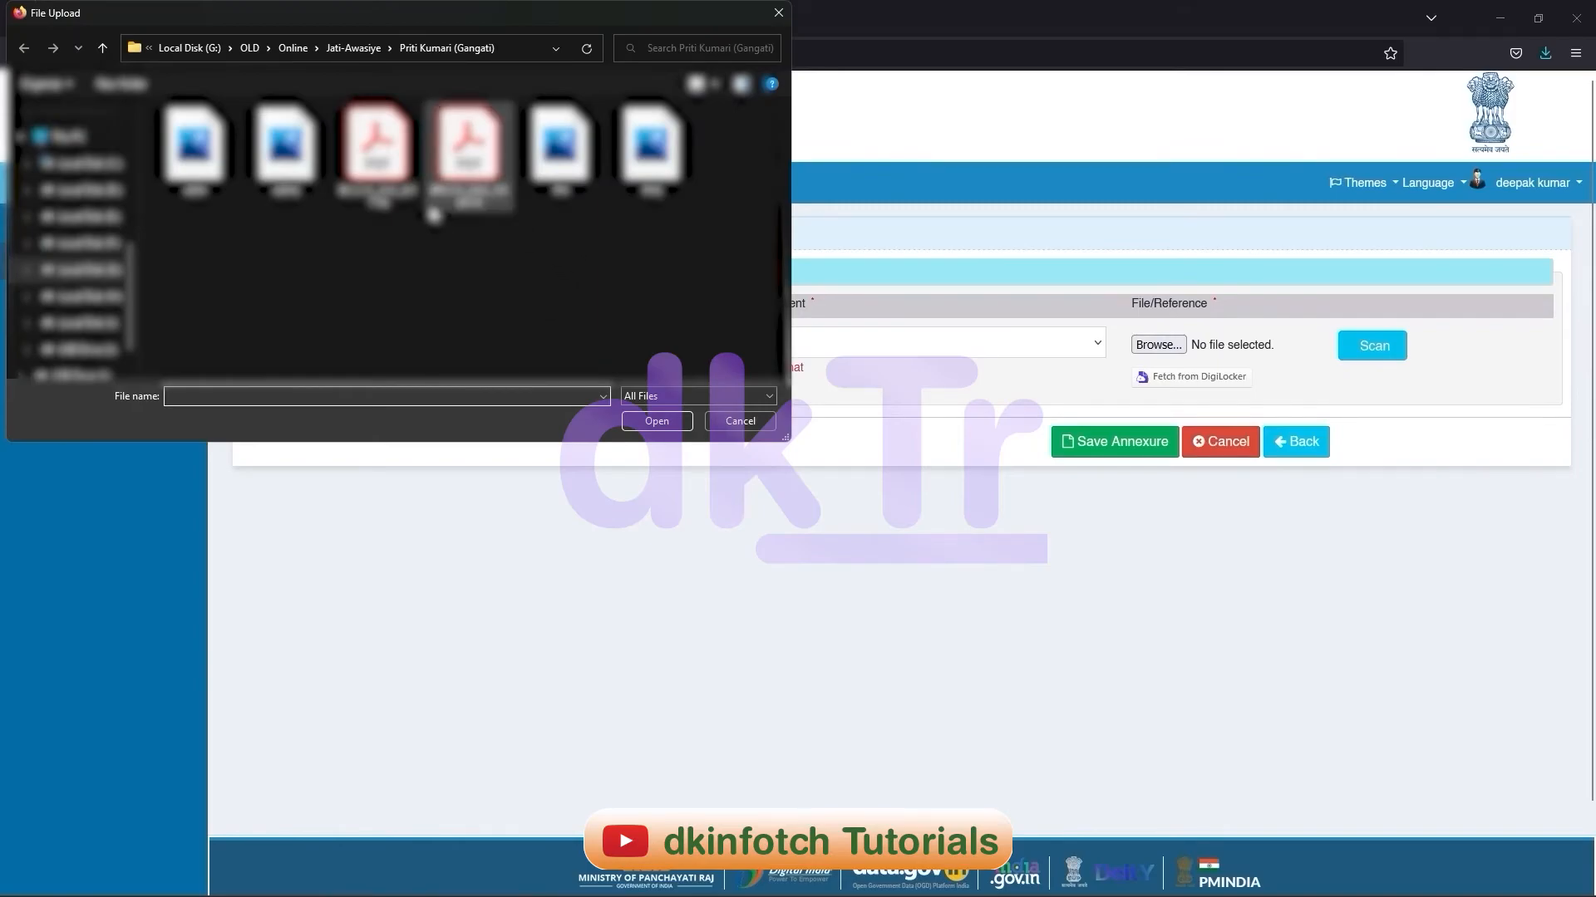
{"action": "double_click", "coordinate": [195, 147]}
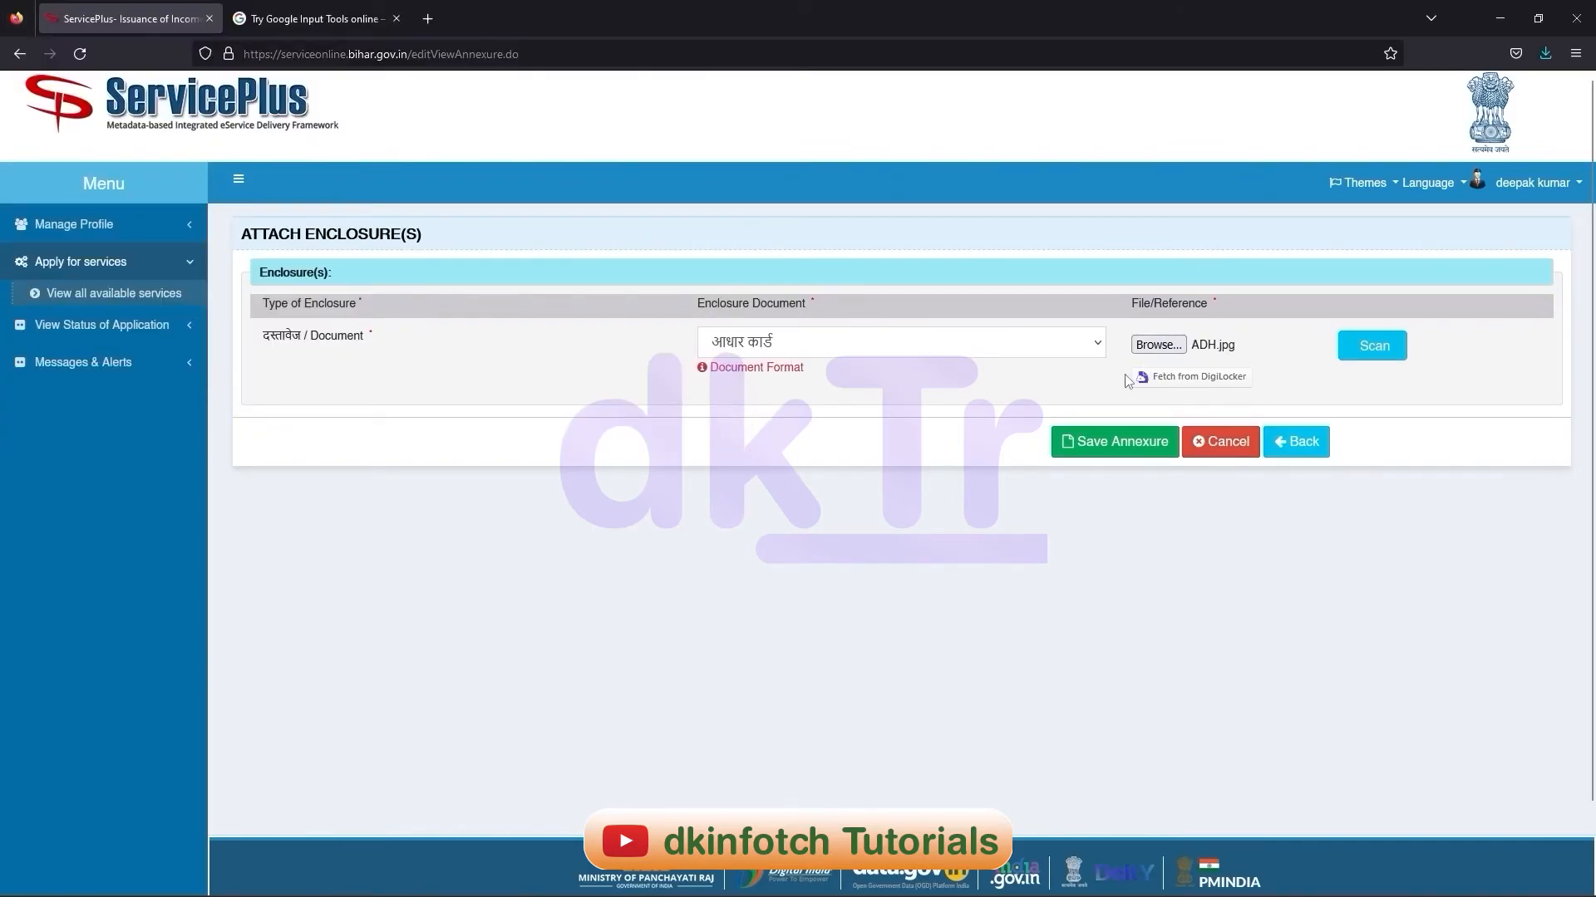
{"action": "left_click", "coordinate": [1111, 444]}
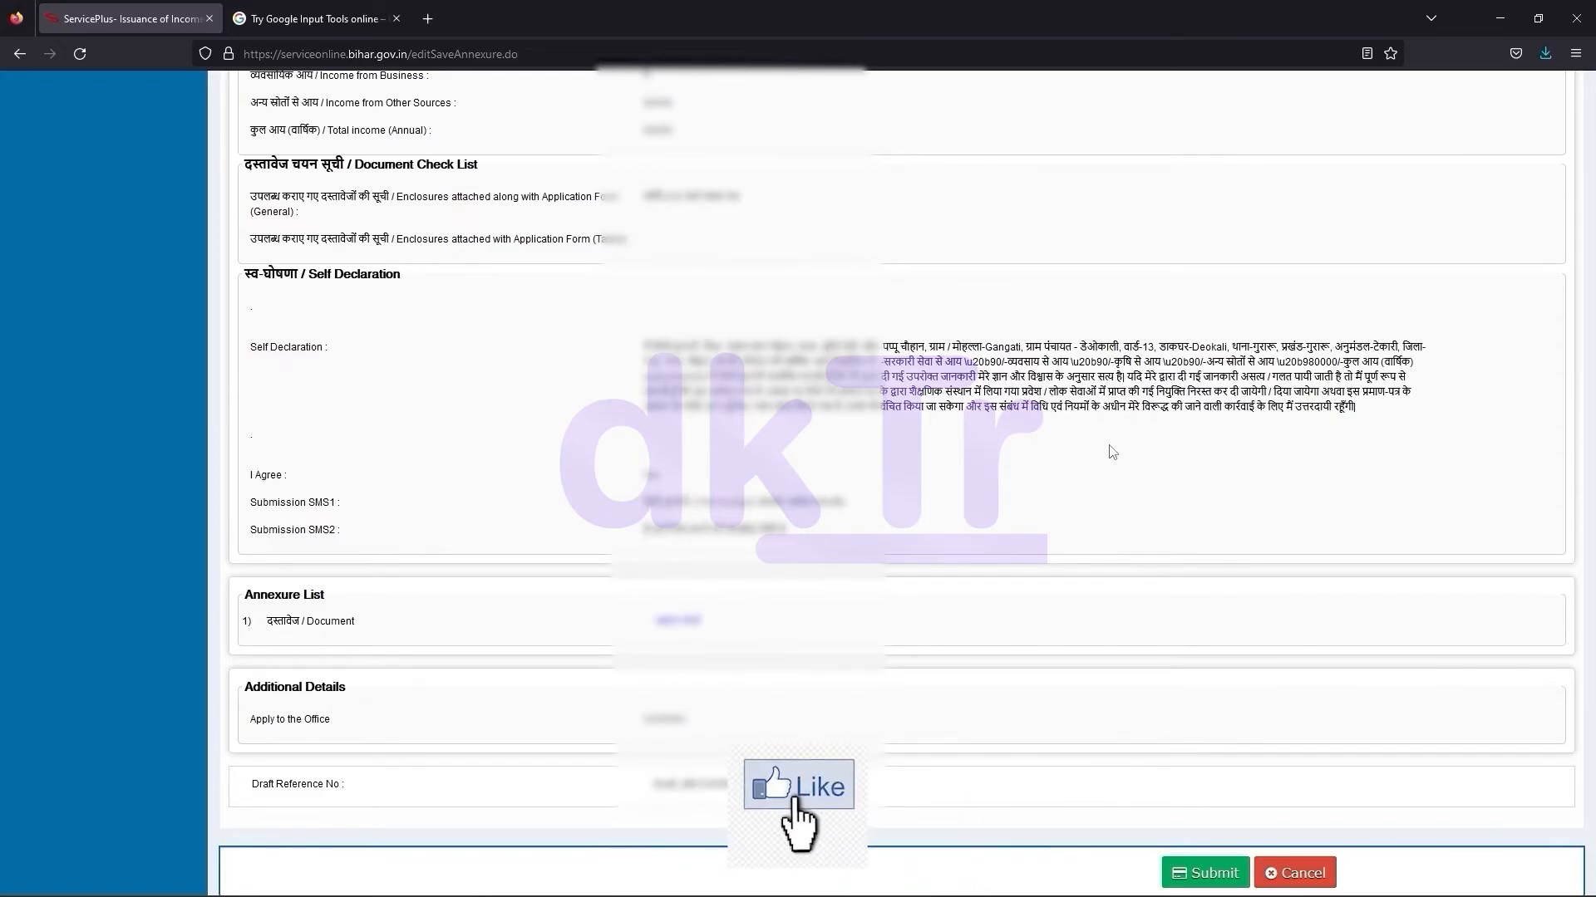
Review the application preview, then submit the income certificate application
{"action": "scroll", "coordinate": [1112, 451], "scroll_direction": "up", "scroll_amount": 20}
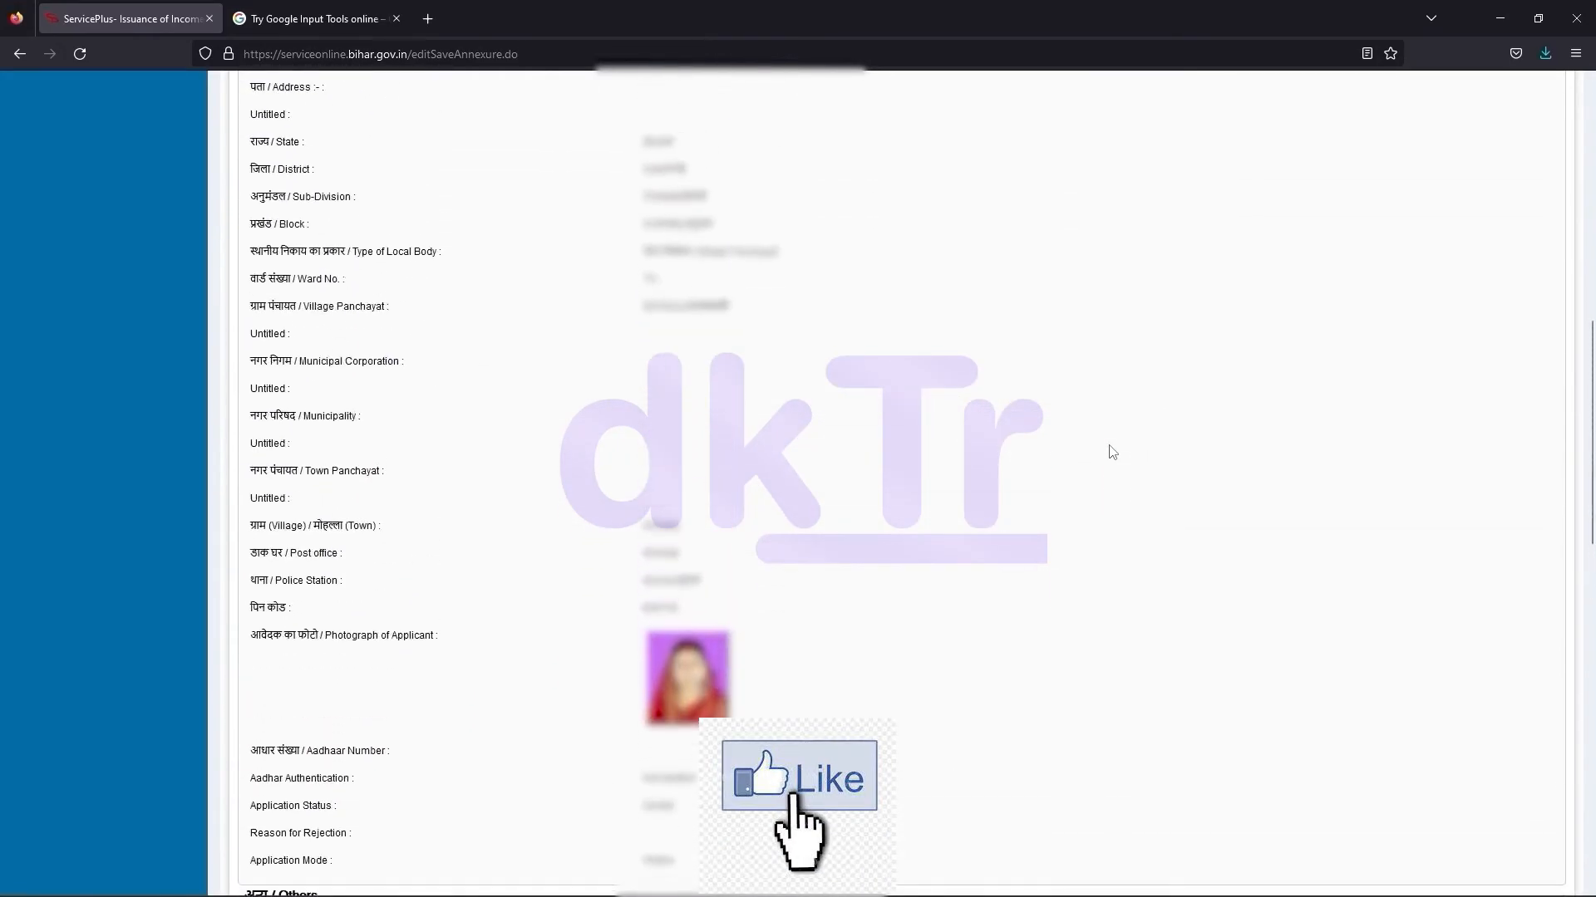
{"action": "scroll", "coordinate": [1112, 451], "scroll_direction": "up", "scroll_amount": 8}
{"action": "scroll", "coordinate": [1112, 452], "scroll_direction": "down", "scroll_amount": 3}
{"action": "scroll", "coordinate": [1112, 451], "scroll_direction": "down", "scroll_amount": 10}
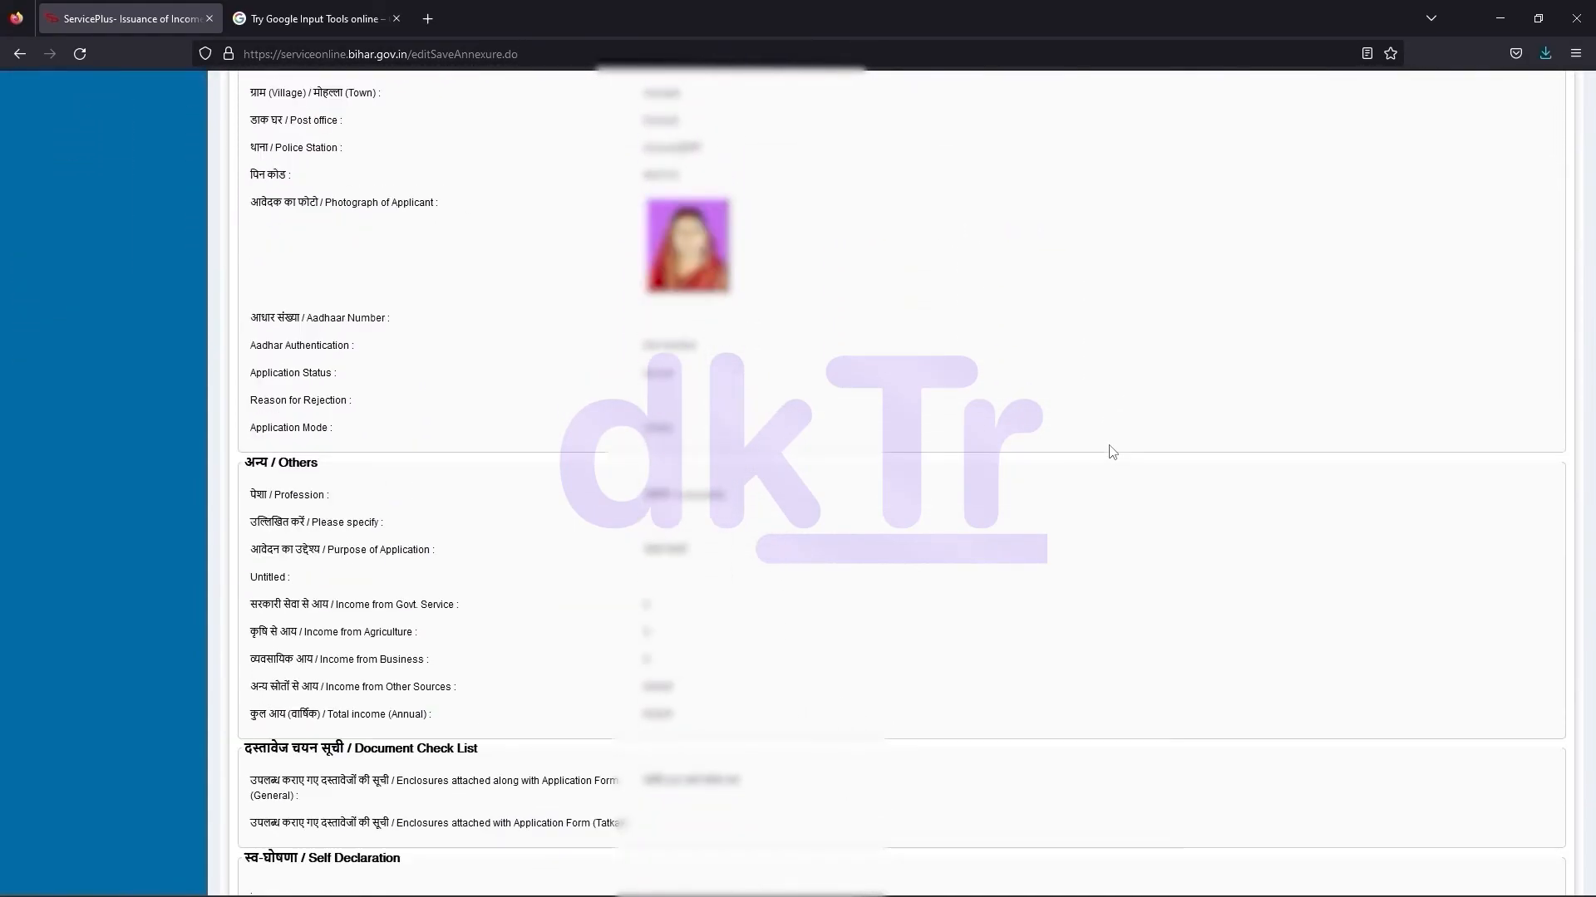
{"action": "scroll", "coordinate": [1111, 451], "scroll_direction": "down", "scroll_amount": 10}
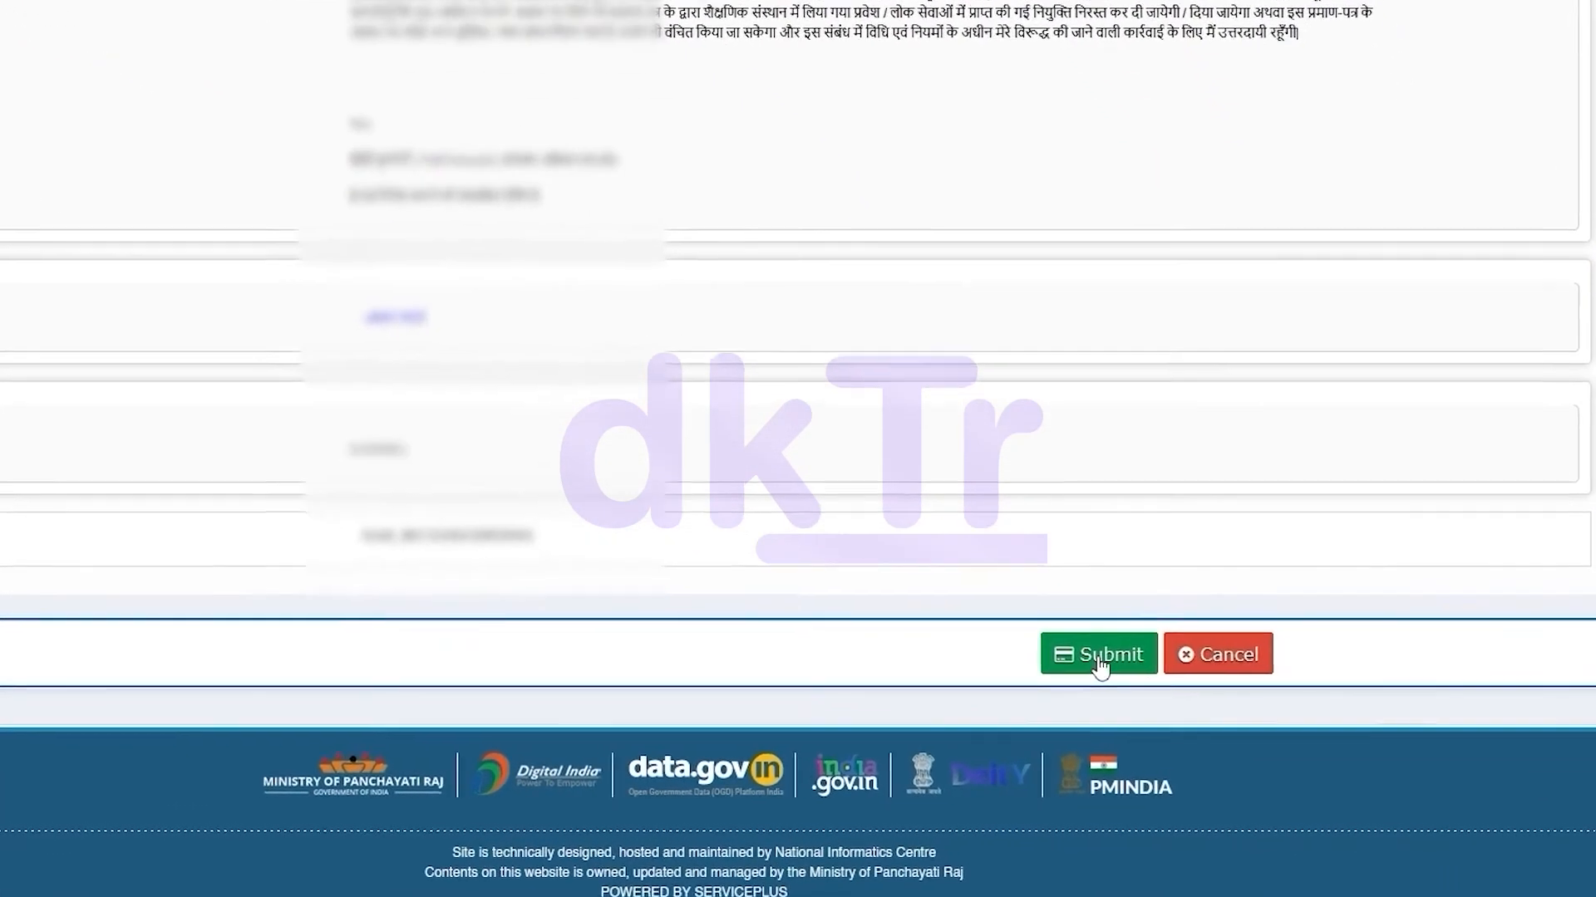
{"action": "left_click", "coordinate": [1047, 648]}
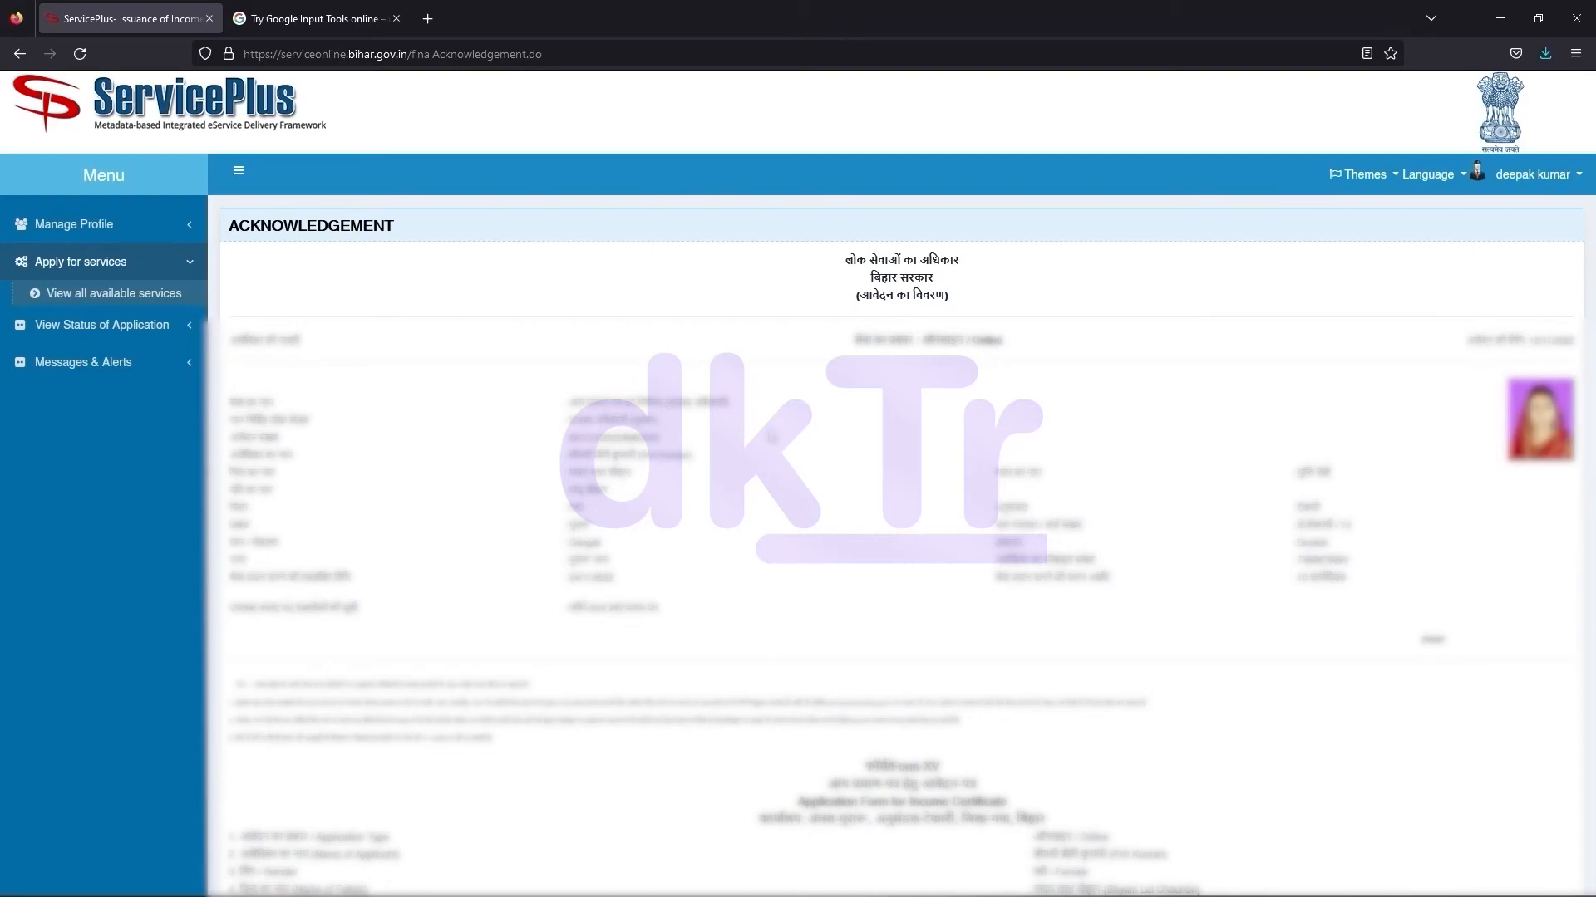
Export the Acknowledgement page to a PDF from the bottom of the page
{"action": "scroll", "coordinate": [879, 572], "scroll_direction": "down", "scroll_amount": 1}
{"action": "scroll", "coordinate": [879, 571], "scroll_direction": "down", "scroll_amount": 2}
{"action": "scroll", "coordinate": [854, 562], "scroll_direction": "up", "scroll_amount": 2}
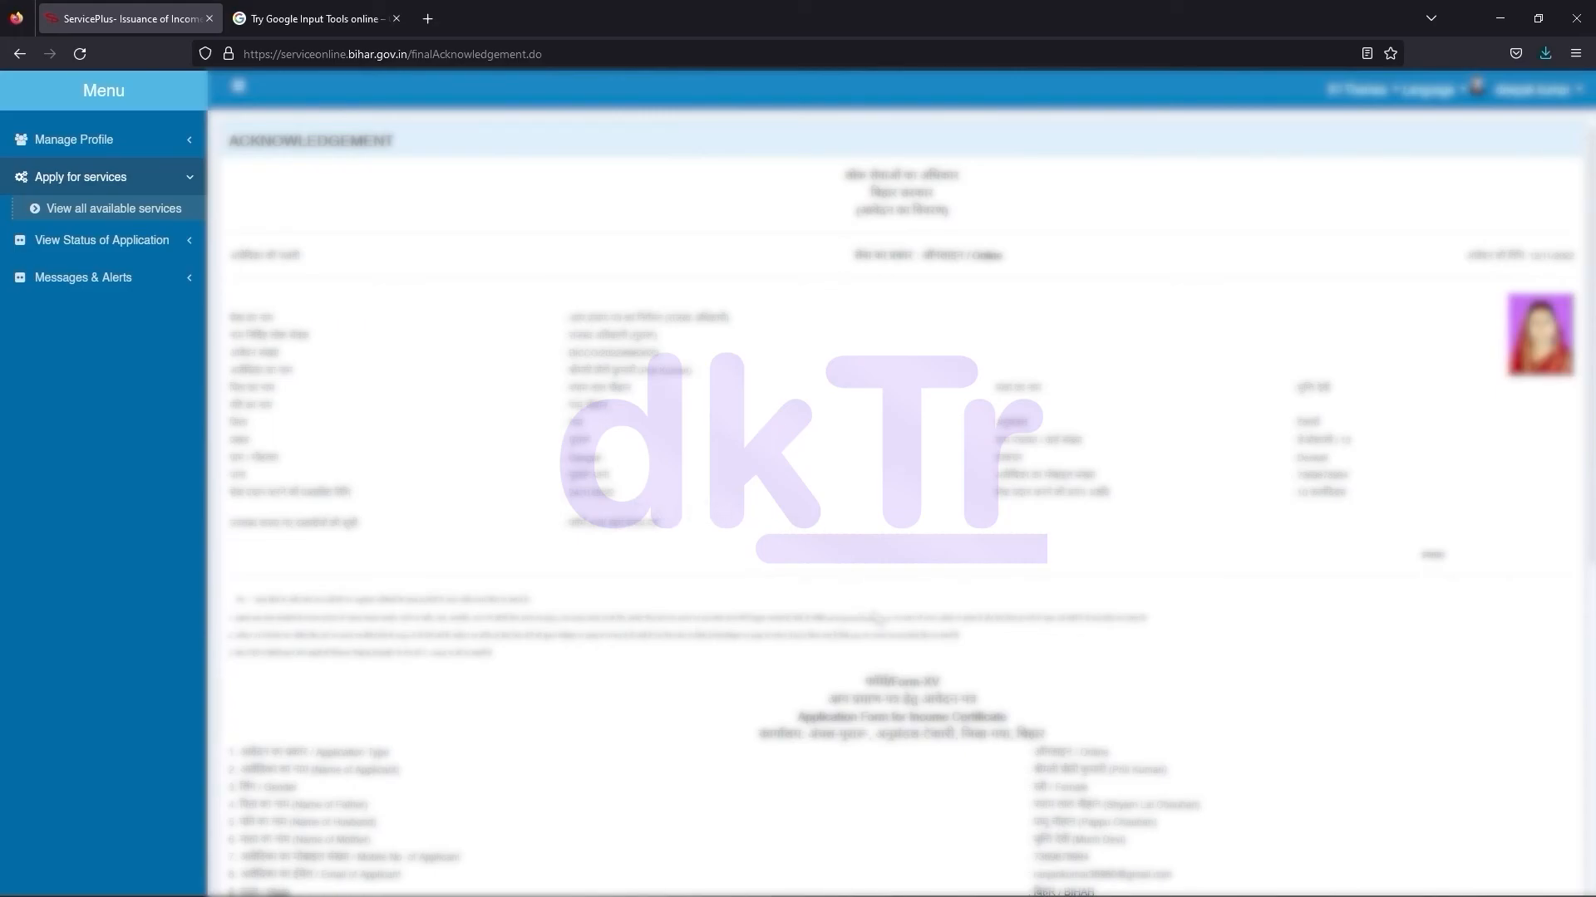
{"action": "scroll", "coordinate": [878, 619], "scroll_direction": "down", "scroll_amount": 3}
{"action": "scroll", "coordinate": [878, 619], "scroll_direction": "down", "scroll_amount": 4}
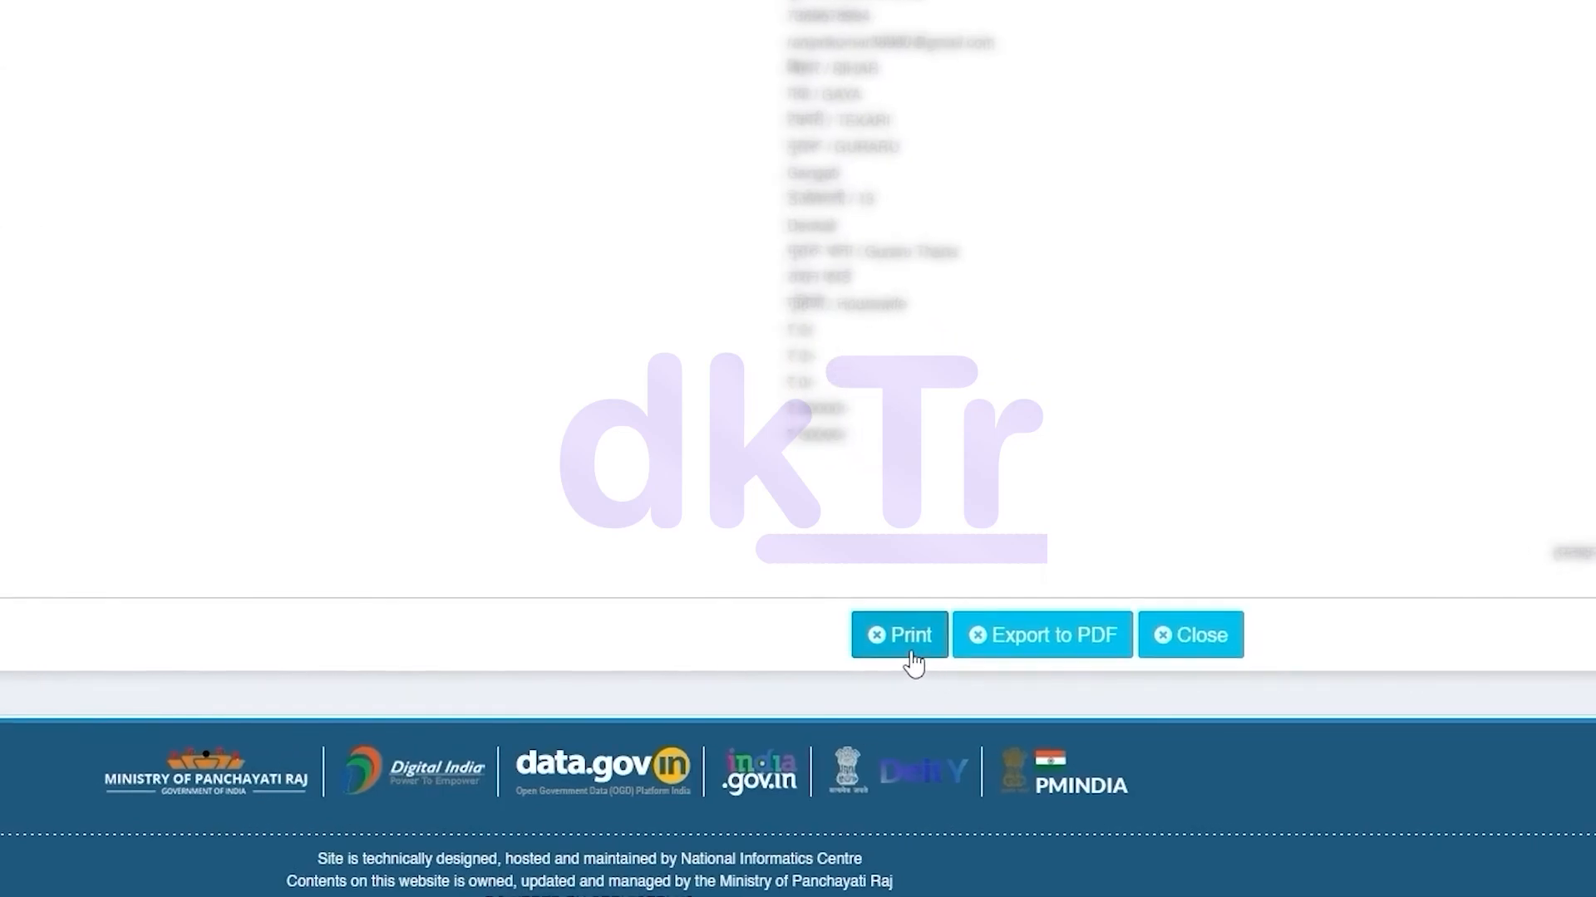
{"action": "left_click", "coordinate": [1030, 656]}
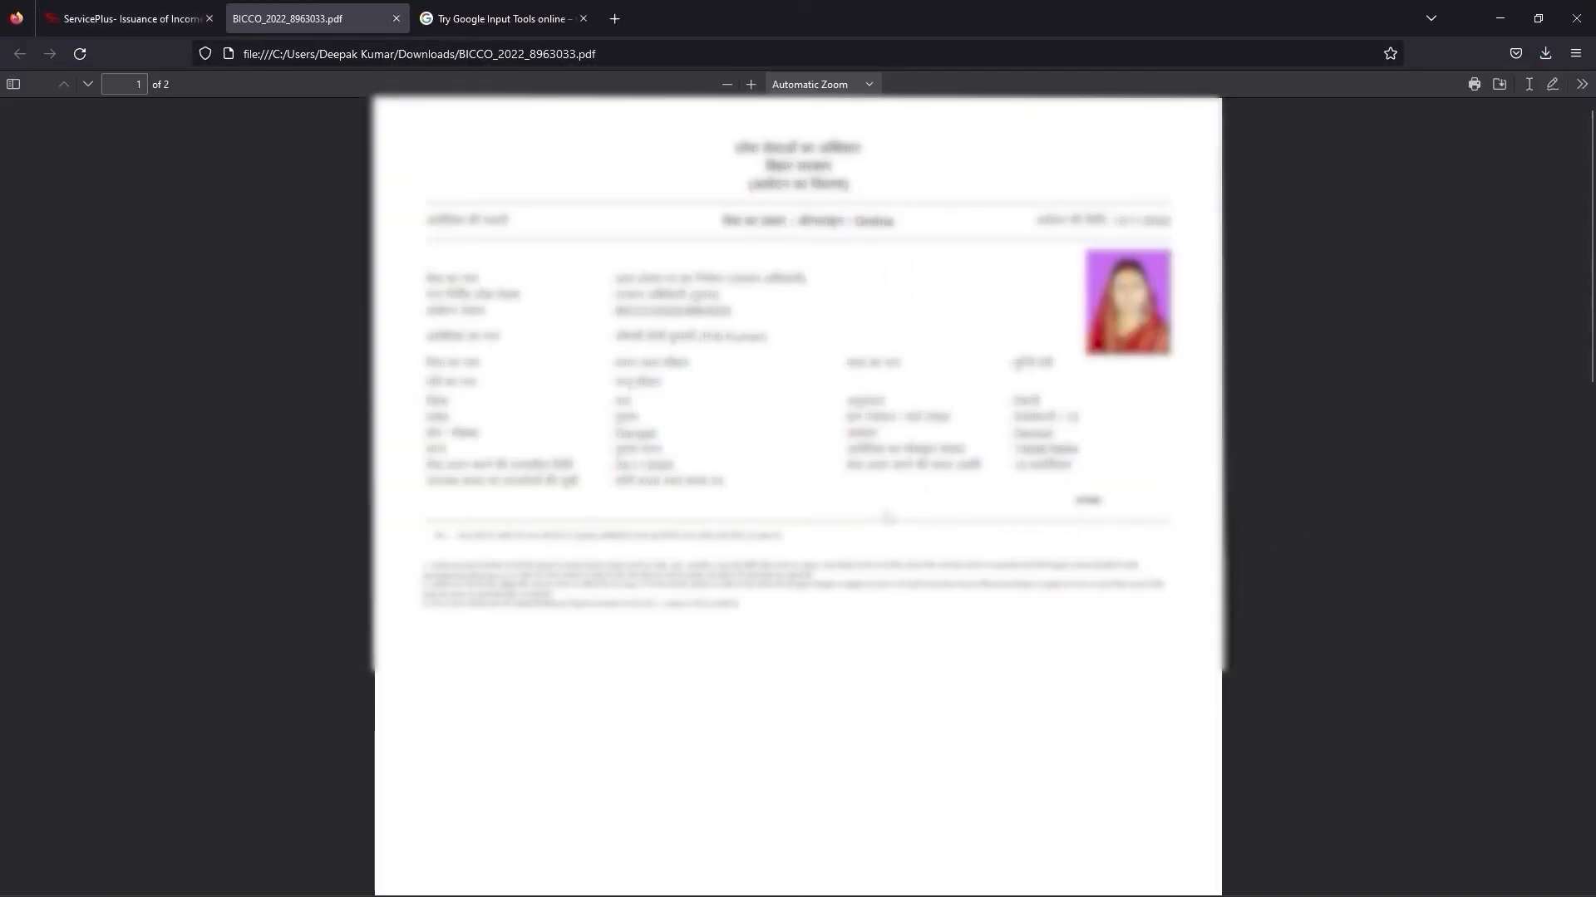
Scroll through the acknowledgement PDF's application-details page and its Form-XV page
{"action": "scroll", "coordinate": [757, 411], "scroll_direction": "down", "scroll_amount": 8}
{"action": "scroll", "coordinate": [758, 415], "scroll_direction": "down", "scroll_amount": 10}
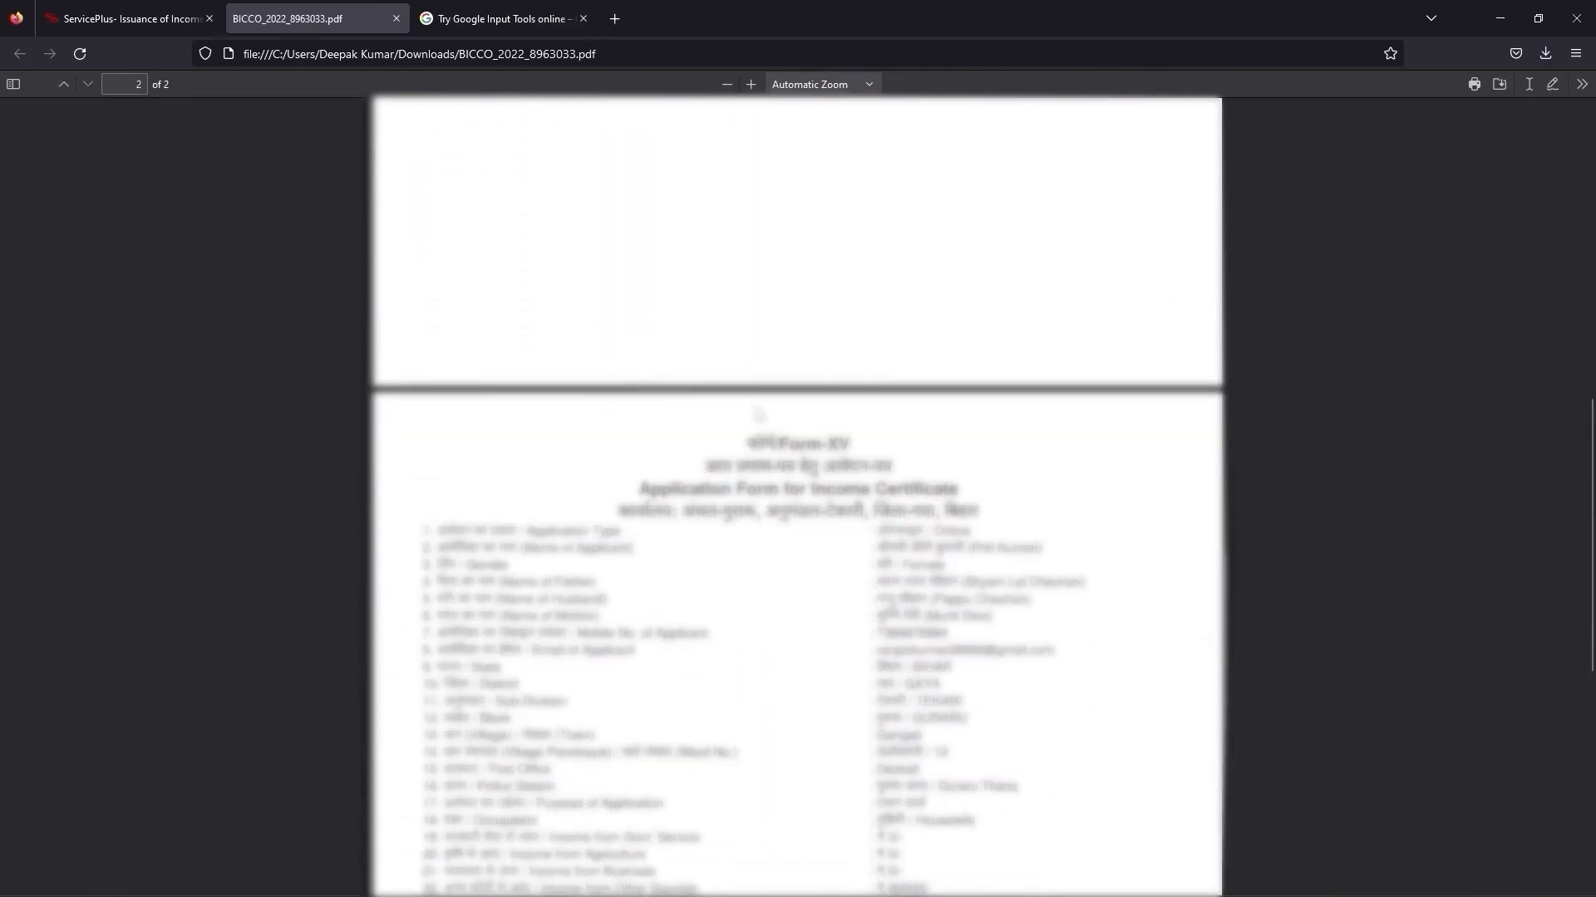
{"action": "scroll", "coordinate": [758, 415], "scroll_direction": "up", "scroll_amount": 5}
{"action": "scroll", "coordinate": [758, 415], "scroll_direction": "up", "scroll_amount": 10}
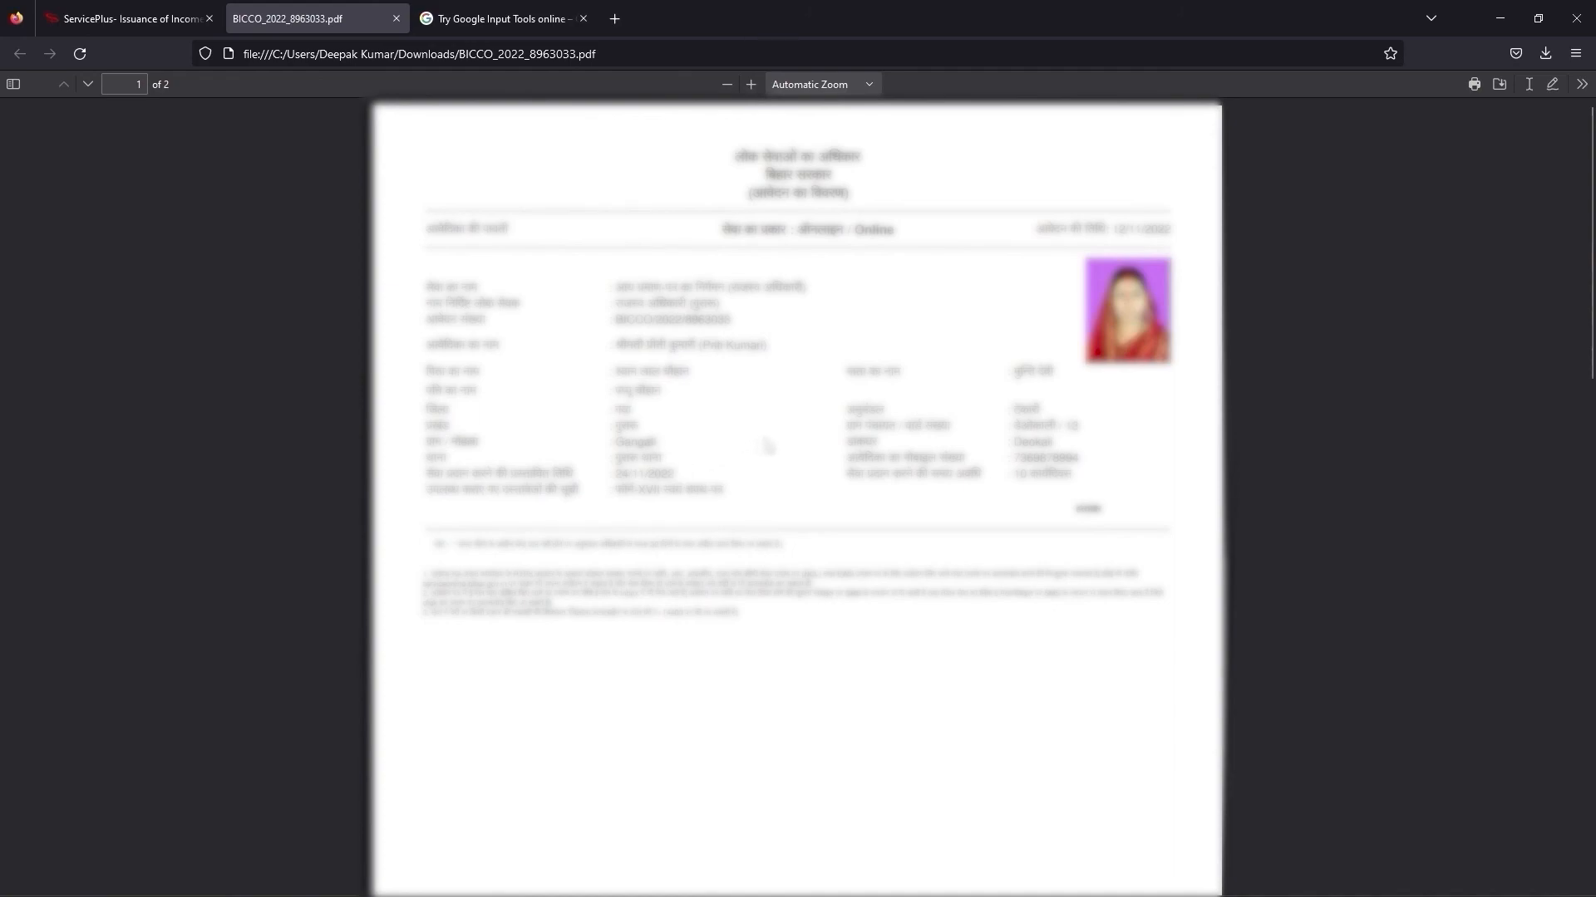
{"action": "scroll", "coordinate": [766, 447], "scroll_direction": "down", "scroll_amount": 10}
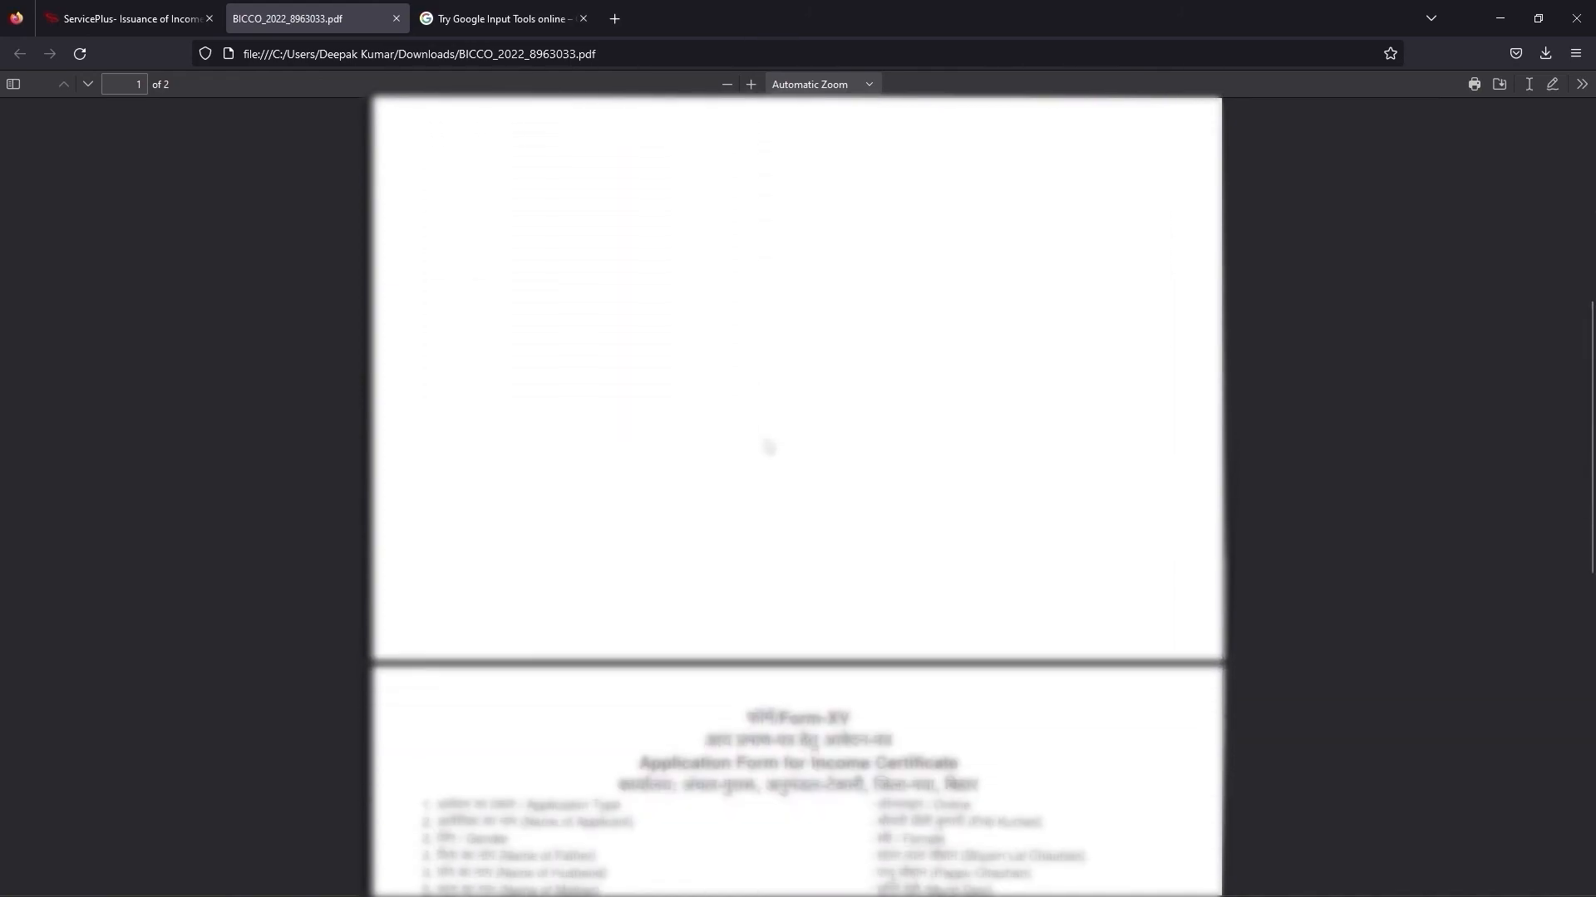
{"action": "scroll", "coordinate": [766, 446], "scroll_direction": "down", "scroll_amount": 5}
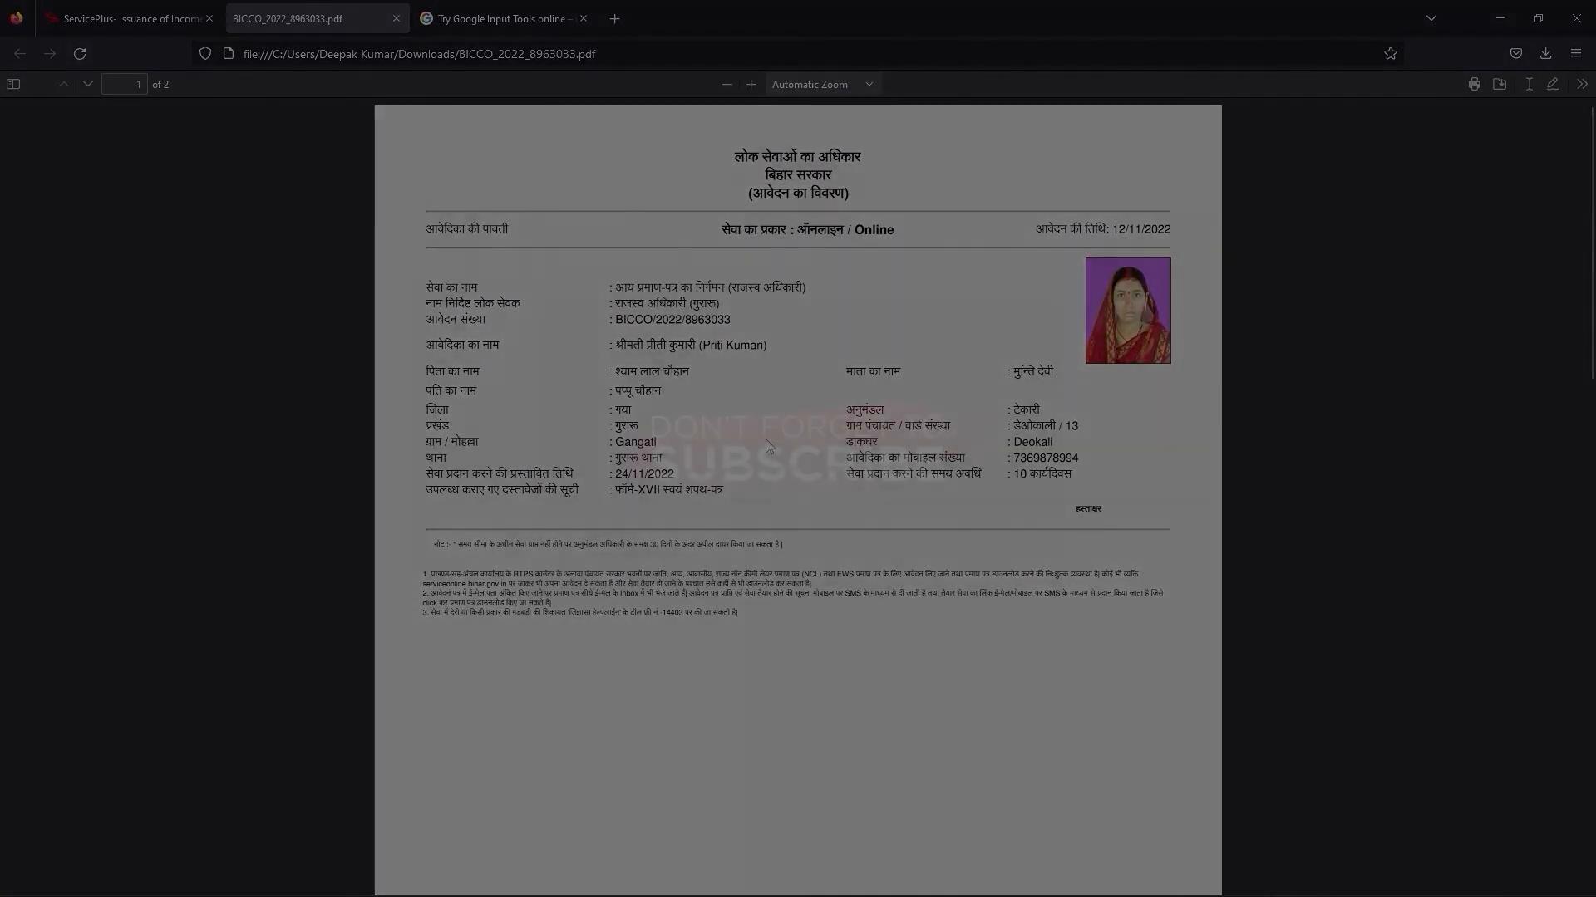